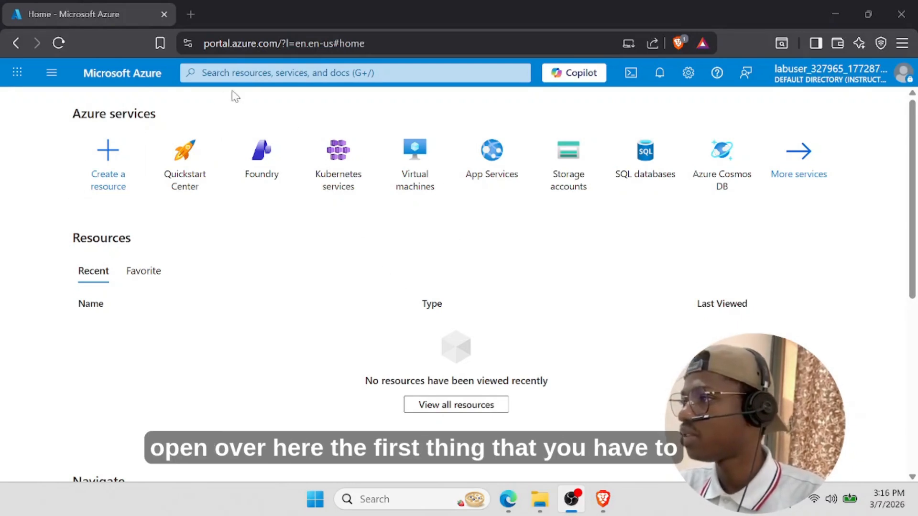
- Search for 'virtual' and start creating a single virtual machine from Virtual machines
left_click(251, 74)
type("virtual")
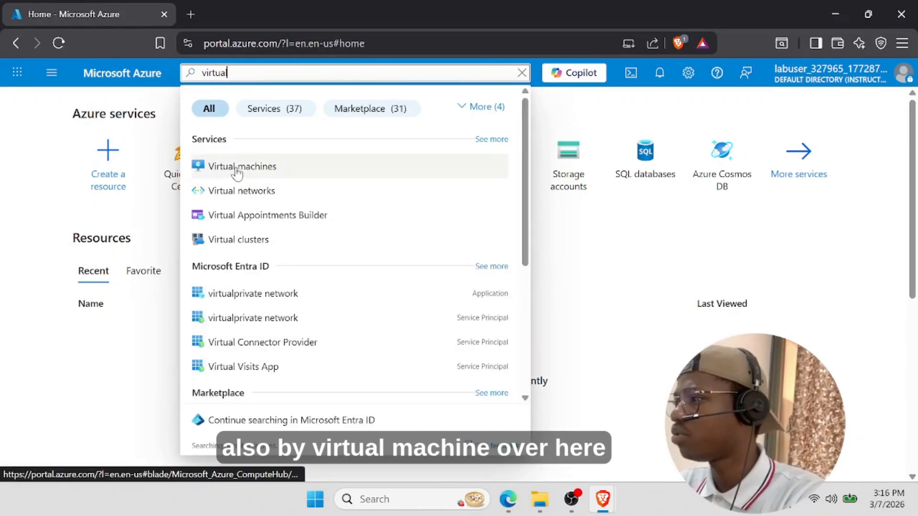
left_click(233, 167)
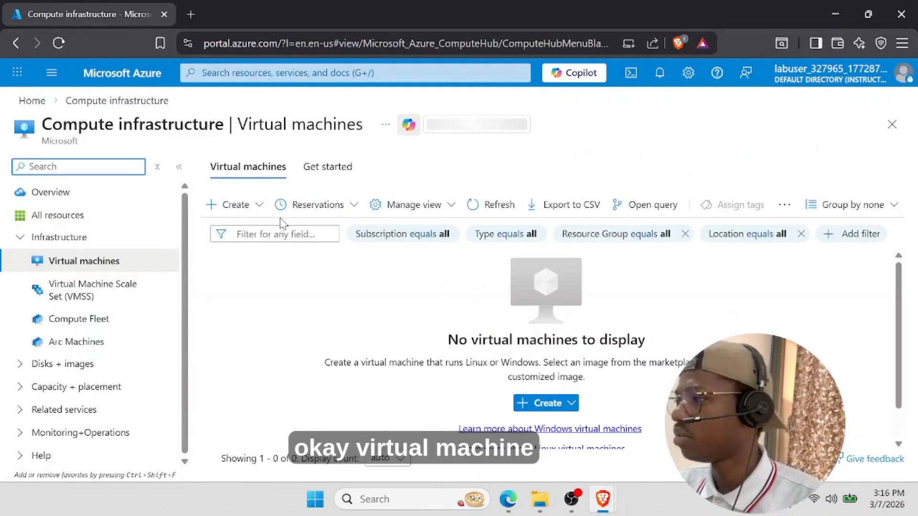
left_click(250, 211)
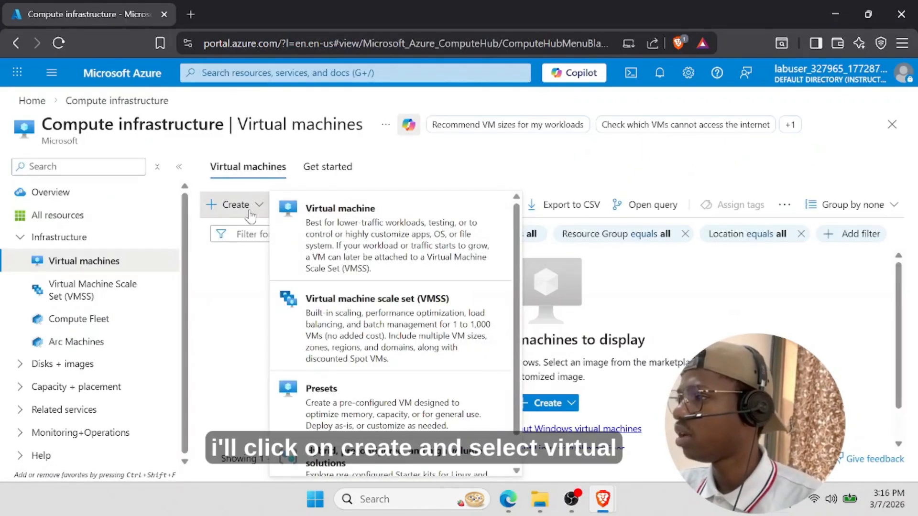
left_click(340, 221)
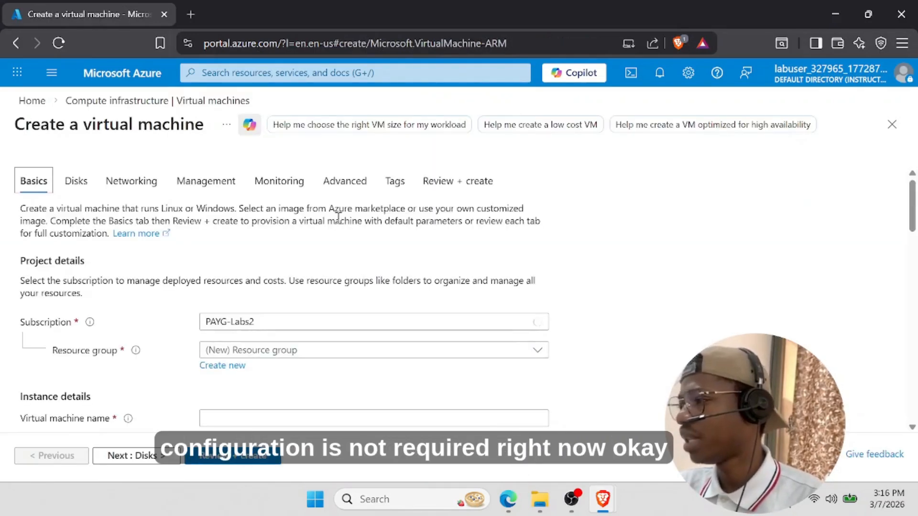
- Select the existing lab resource group instead of creating a new one
scroll(350, 244, "down", 3)
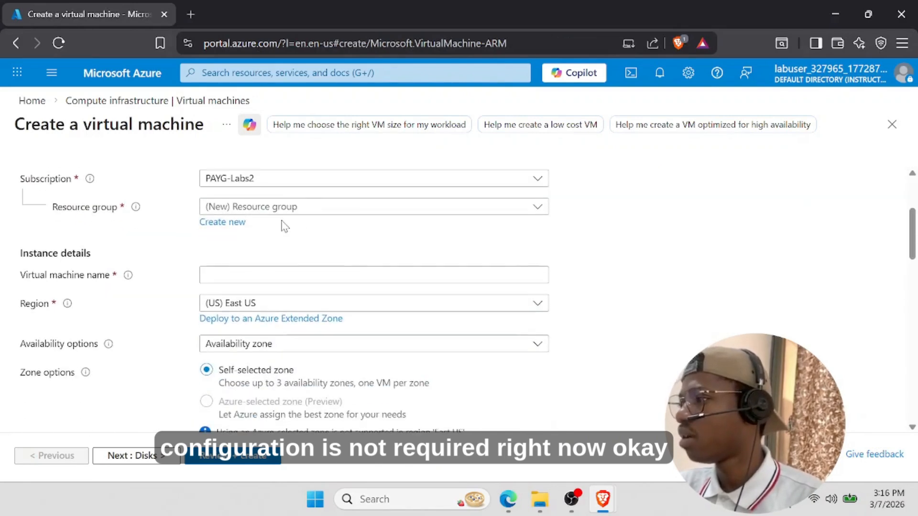
left_click(222, 222)
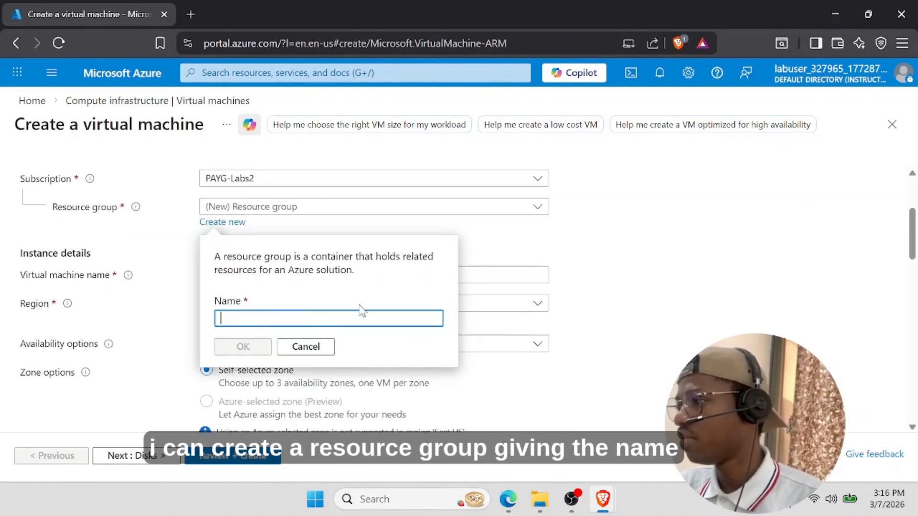
left_click(320, 346)
left_click(299, 210)
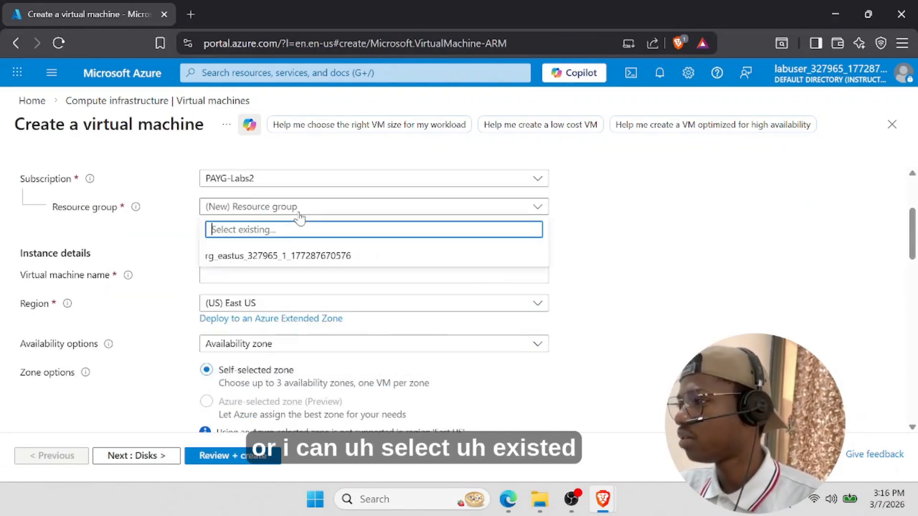
left_click(287, 257)
- Name the virtual machine Ashelga-VM
left_click(243, 276)
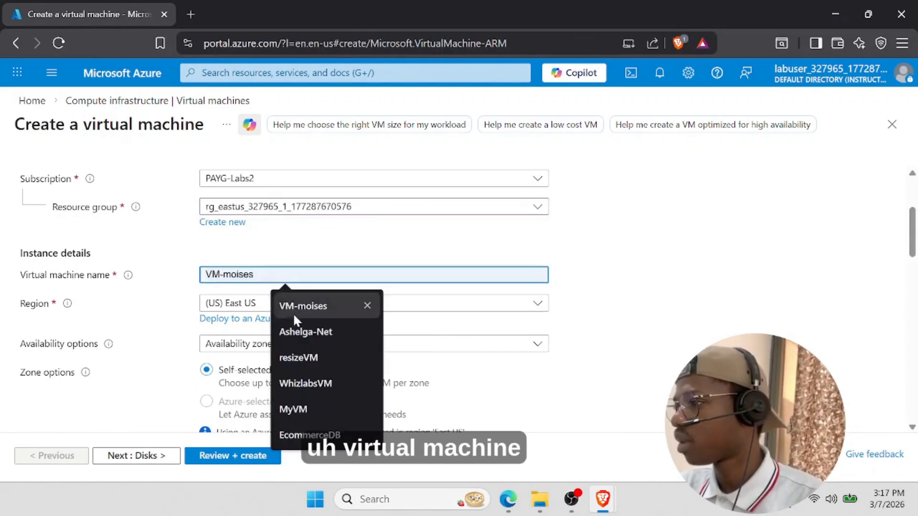
left_click(303, 330)
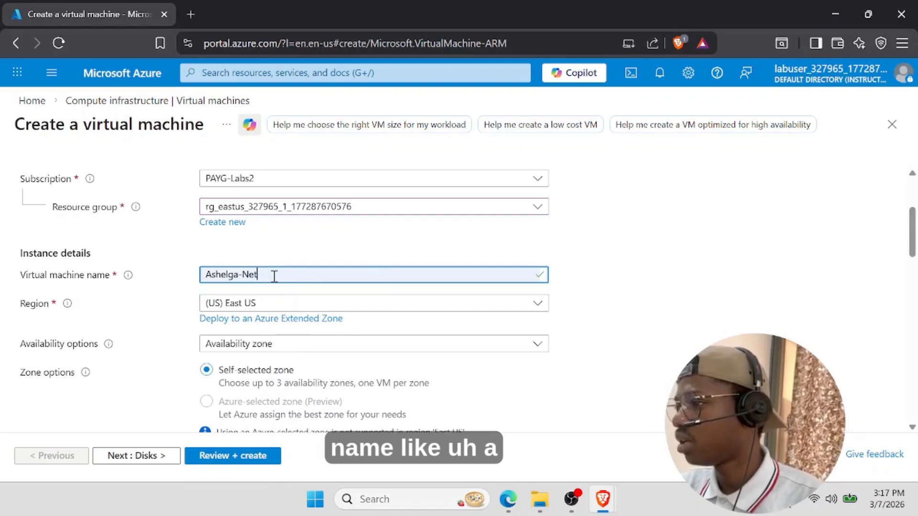
key("BackSpace")
key("BackSpace")
key("BackSpace")
type("VM")
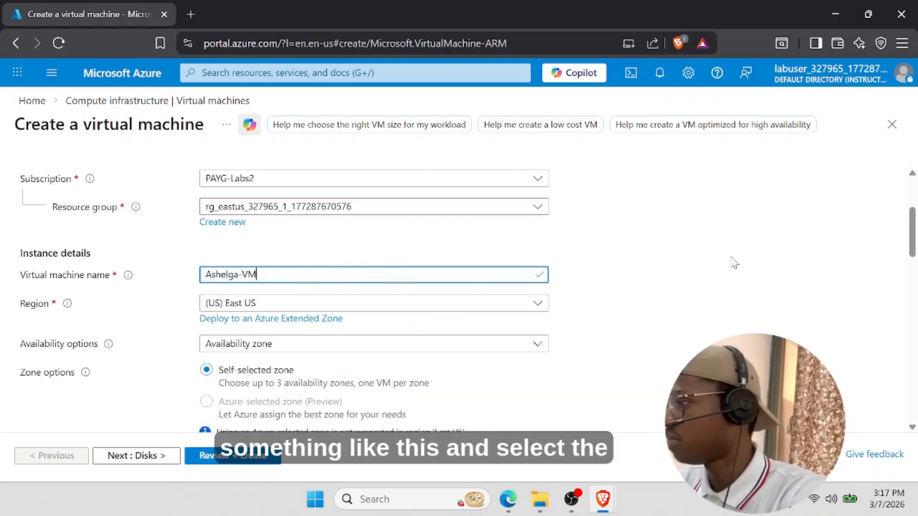
left_click(35, 321)
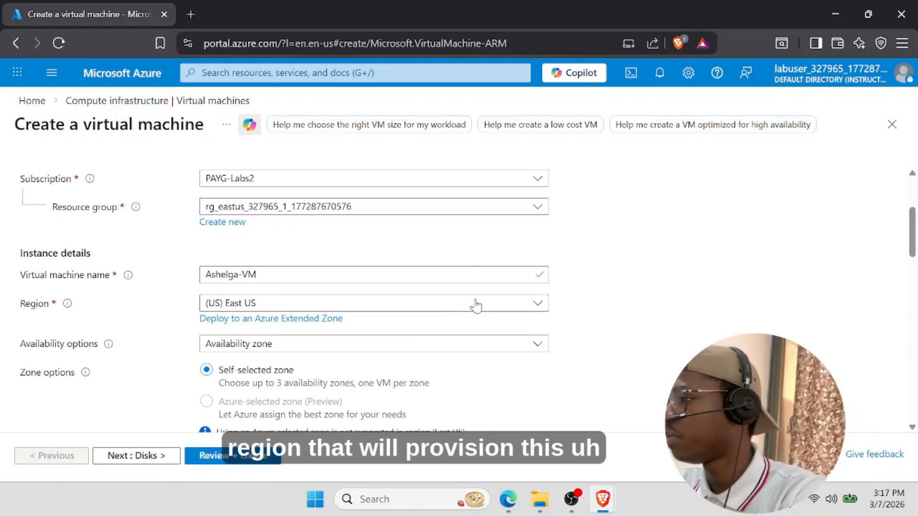
- Set Availability options to No infrastructure redundancy required
scroll(476, 304, "down", 1)
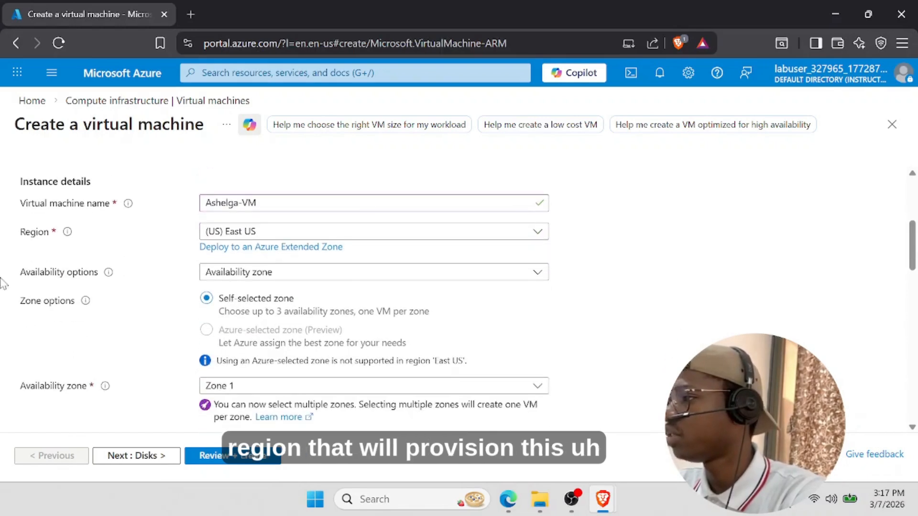
left_click(263, 278)
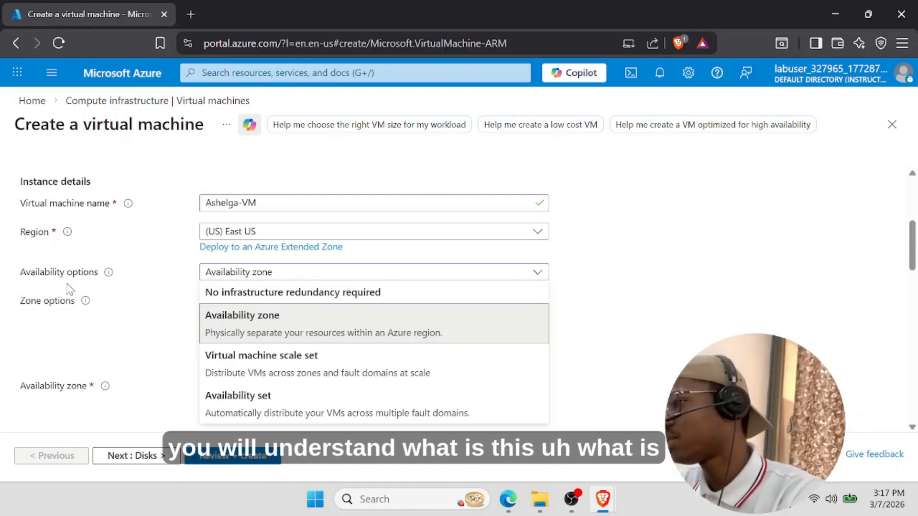
left_click(223, 300)
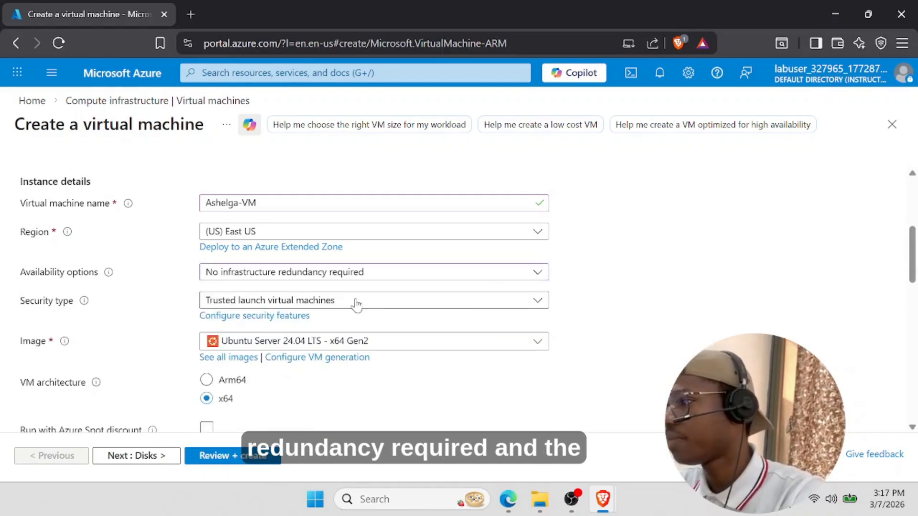
- Set Security type to Standard and choose the Windows Server 2025 Datacenter image
left_click(338, 302)
left_click(253, 330)
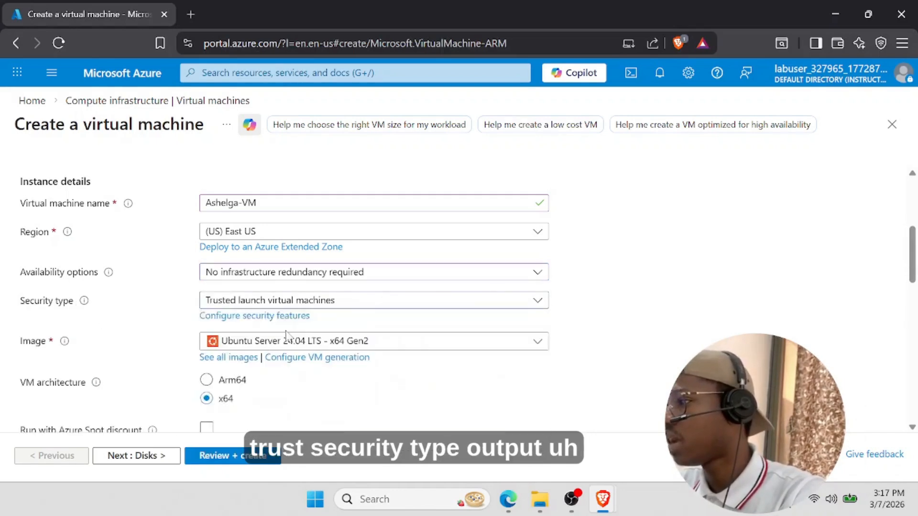
scroll(421, 311, "down", 2)
left_click(294, 258)
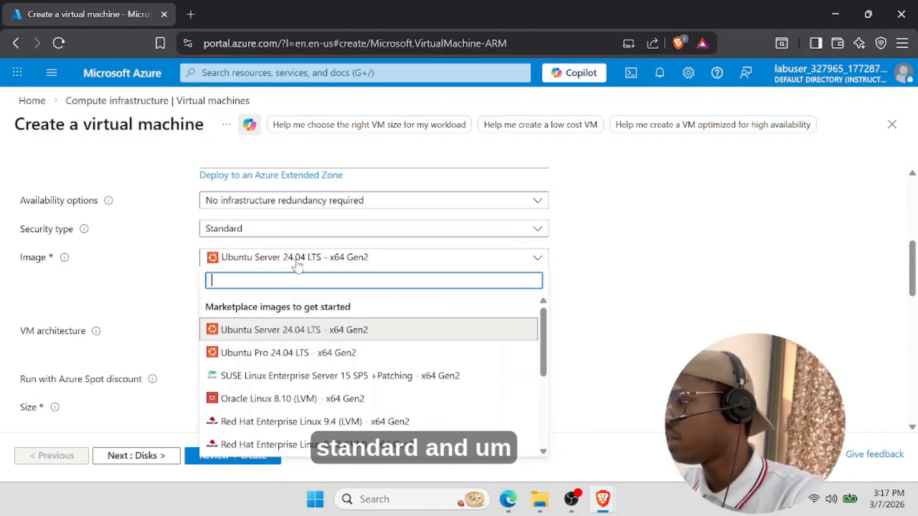
type("windo")
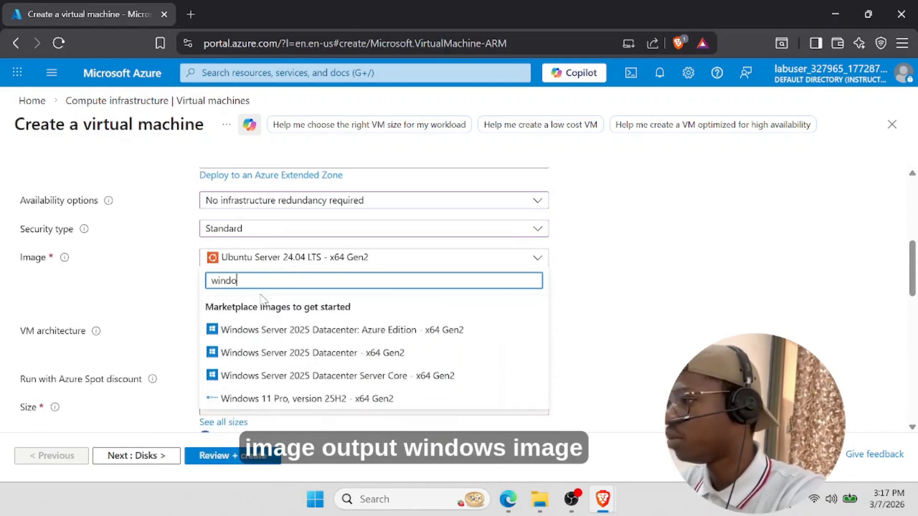
left_click(377, 362)
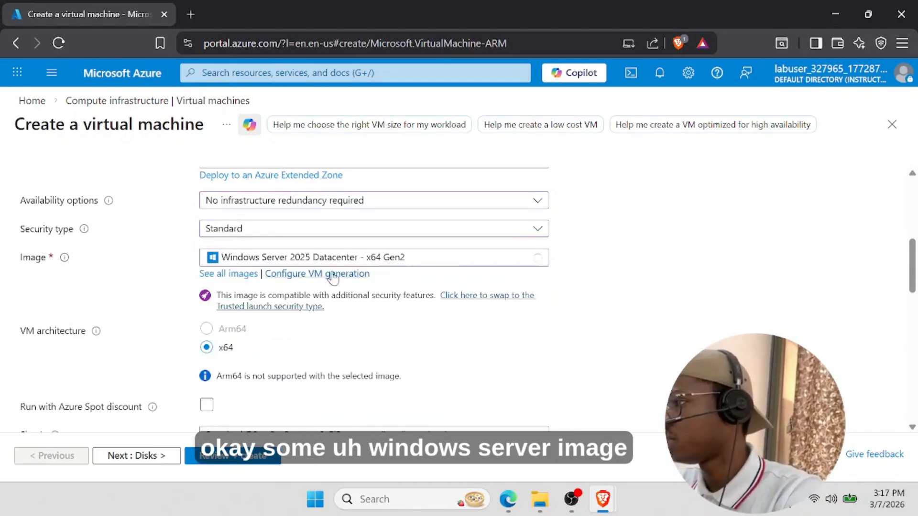
- Choose the B-Series Standard_B2ms size (2 vCPUs, 8 GiB) for the VM
scroll(431, 306, "down", 5)
scroll(335, 268, "up", 5)
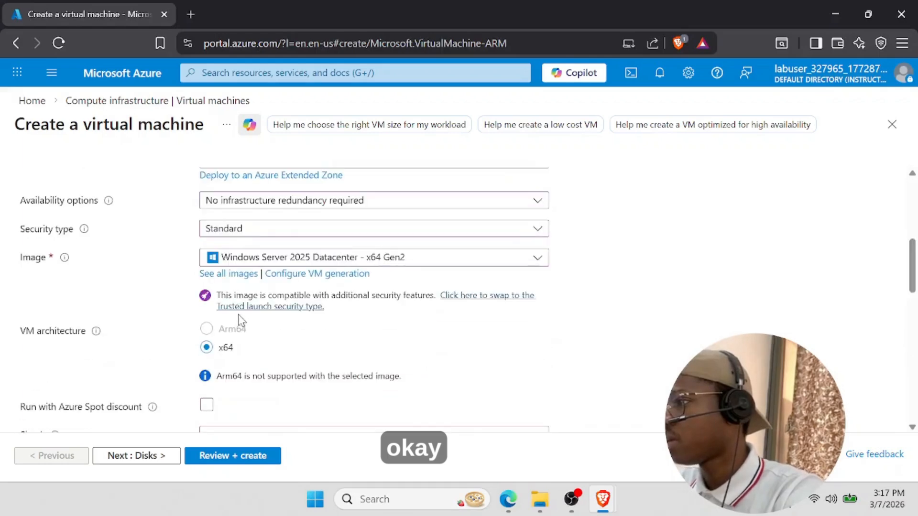
scroll(273, 353, "down", 2)
scroll(274, 354, "down", 1)
left_click(302, 292)
left_click(242, 424)
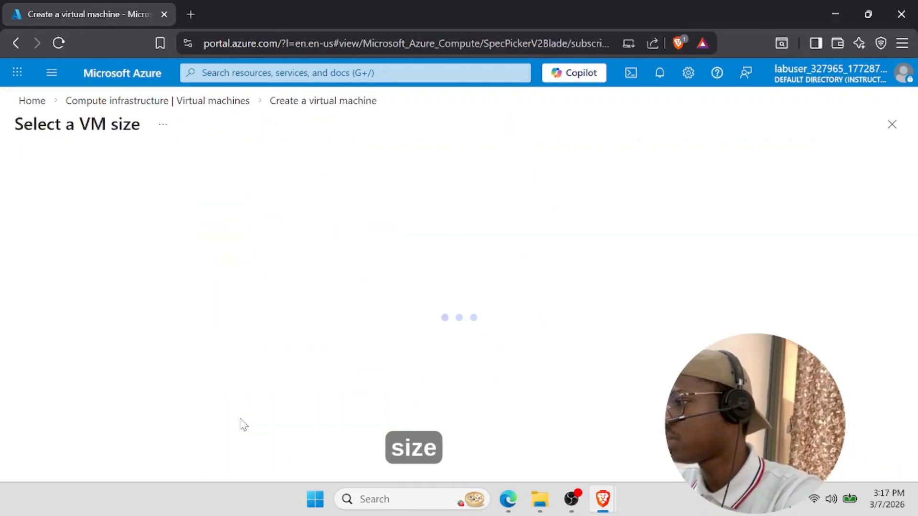
left_click(32, 267)
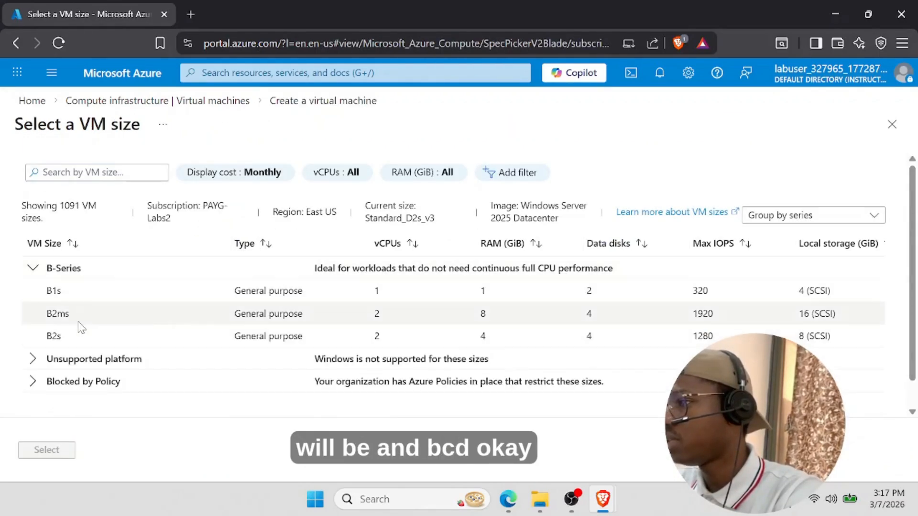
left_click(71, 317)
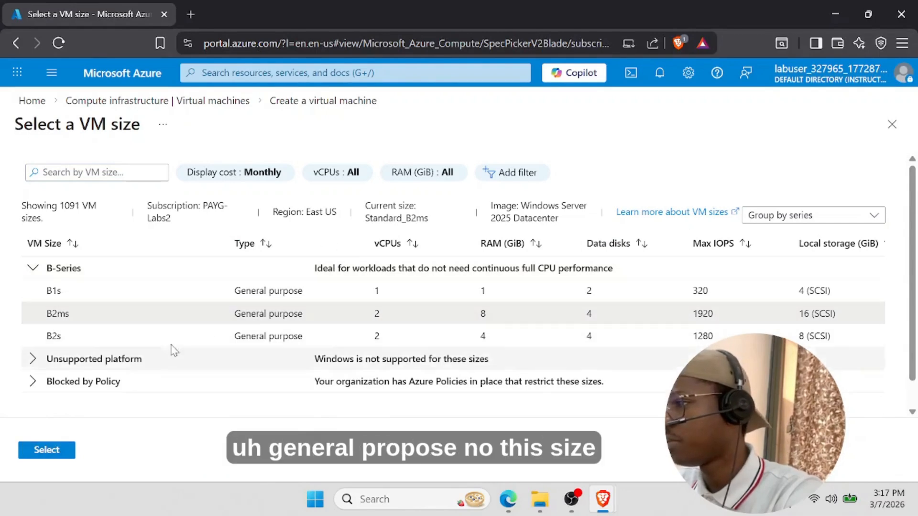
left_click(46, 450)
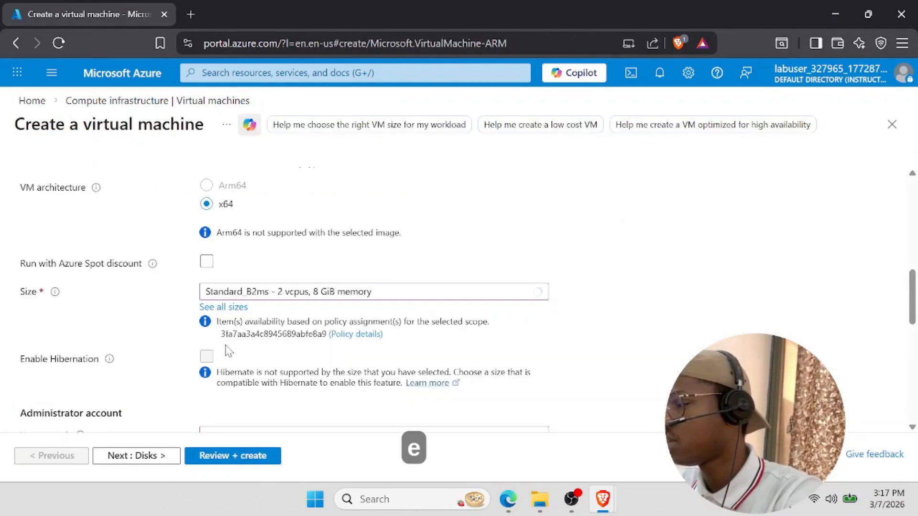
- Fill in the administrator username and type the administrator password
scroll(277, 333, "down", 4)
left_click(251, 220)
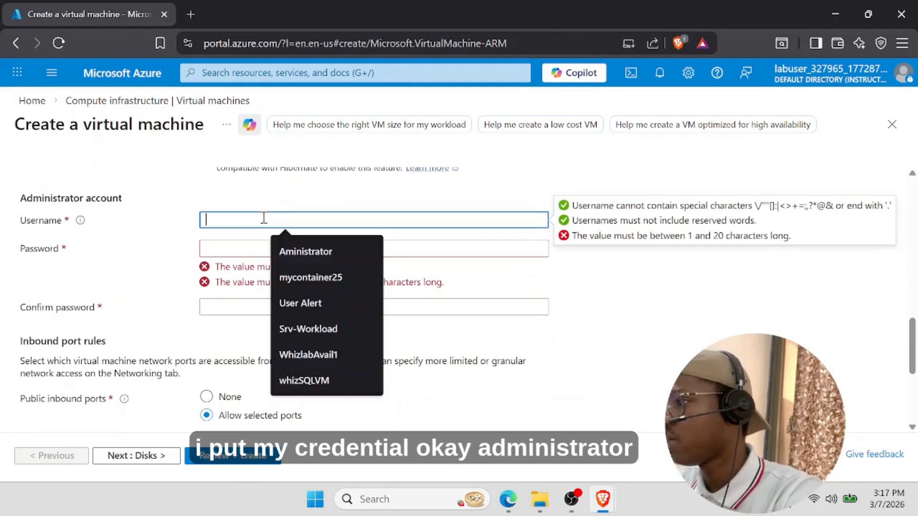
left_click(316, 248)
left_click(234, 253)
key("Caps_Lock")
type("•")
key("Caps_Lock")
type("•••••")
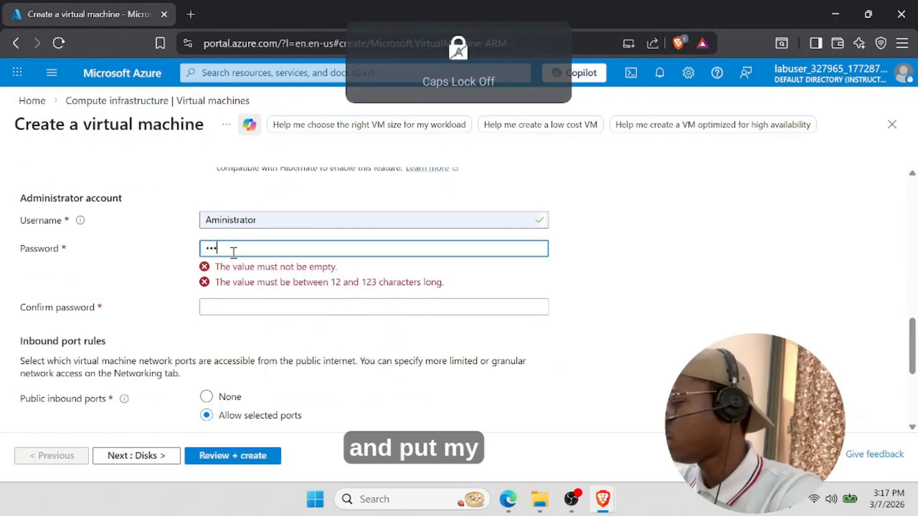
type("••••••••")
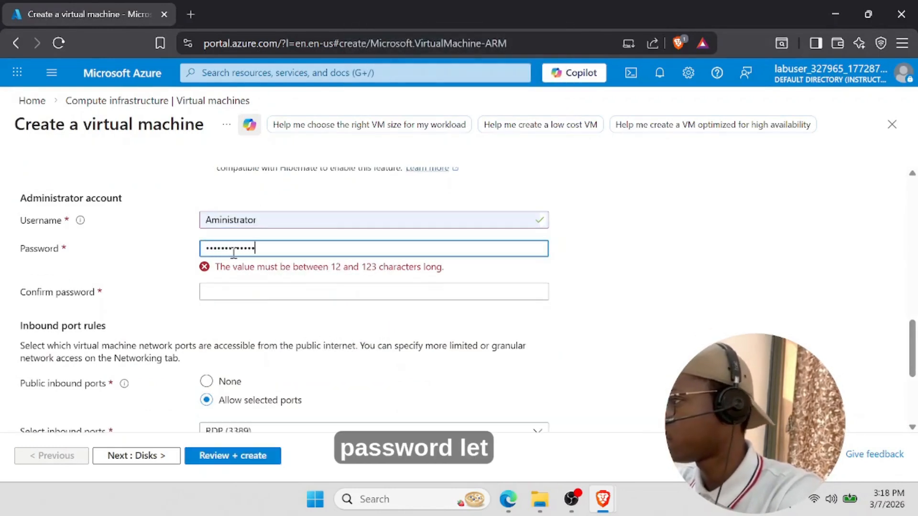
key("BackSpace")
key("BackSpace")
key("BackSpace")
key("BackSpace")
key("BackSpace")
key("BackSpace")
key("BackSpace")
key("BackSpace")
key("BackSpace")
key("BackSpace")
key("BackSpace")
key("BackSpace")
key("BackSpace")
key("BackSpace")
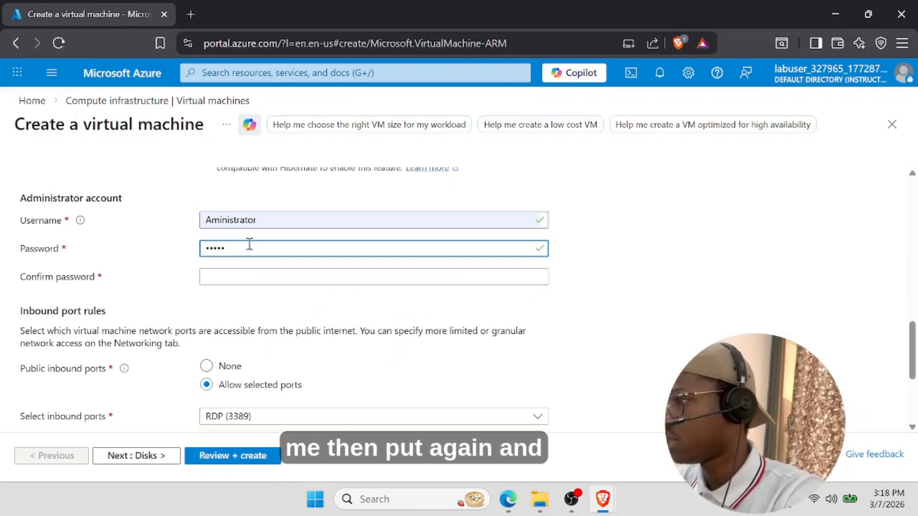
key("Caps_Lock")
type("•")
key("Caps_Lock")
type("•••••••••")
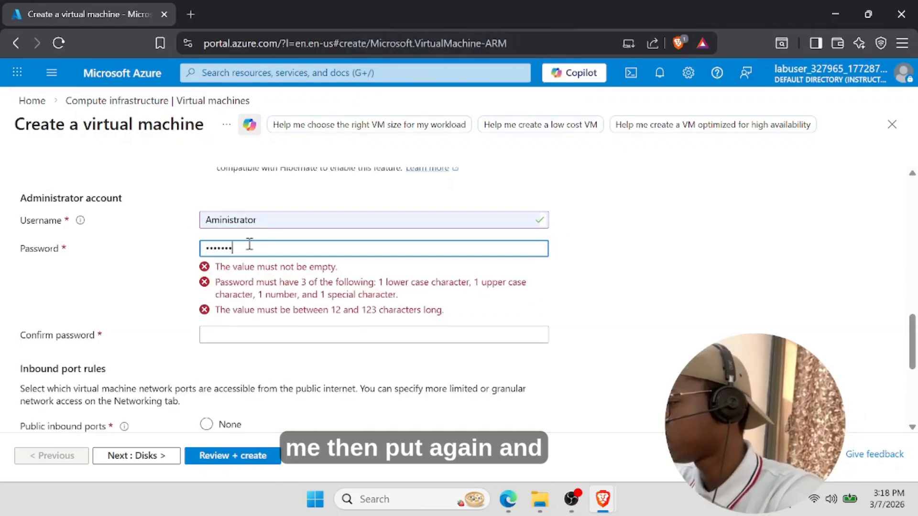
type("••••")
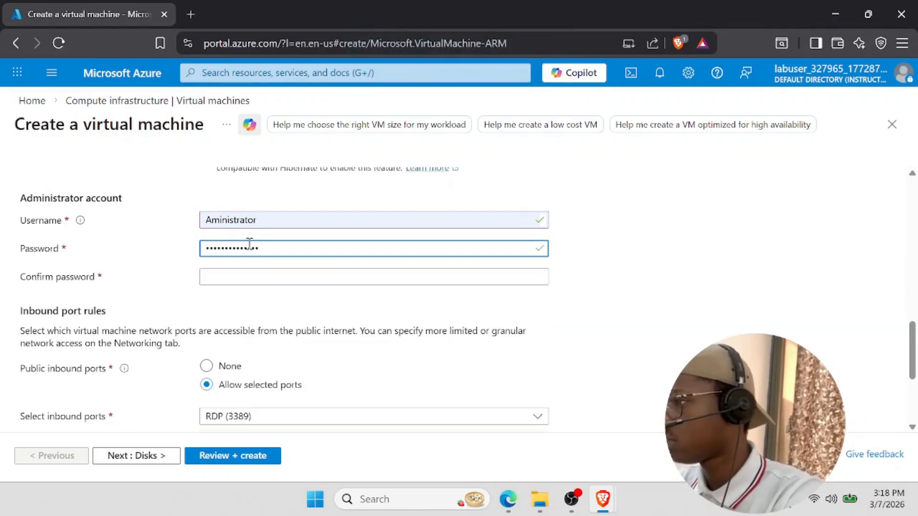
- Confirm the administrator password and check that RDP (3389) is allowed inbound
left_click(249, 276)
key("Caps_Lock")
type("•")
key("Caps_Lock")
type("•••••••")
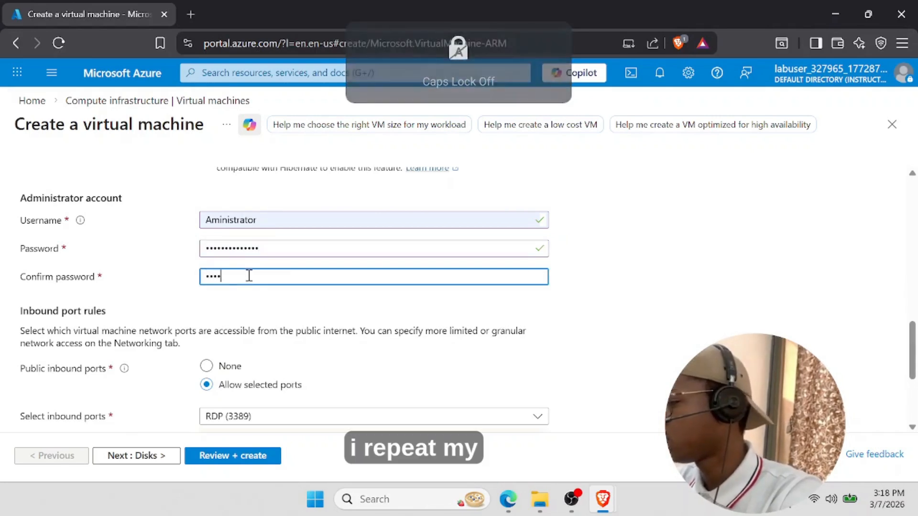
type("••••••")
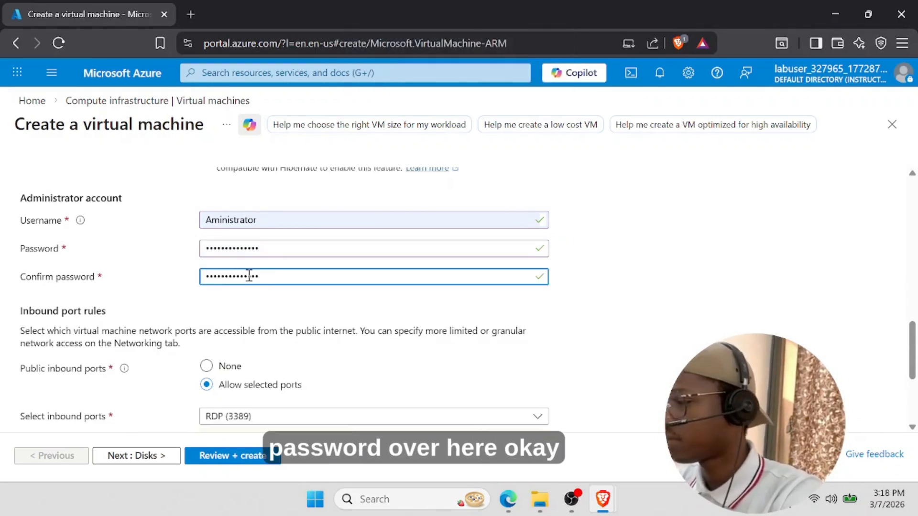
scroll(239, 315, "down", 3)
scroll(239, 316, "down", 1)
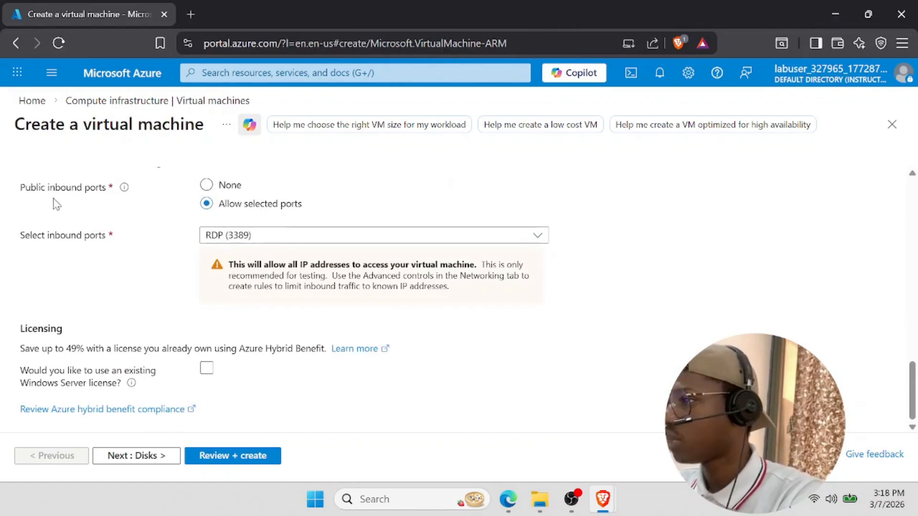
scroll(221, 197, "up", 2)
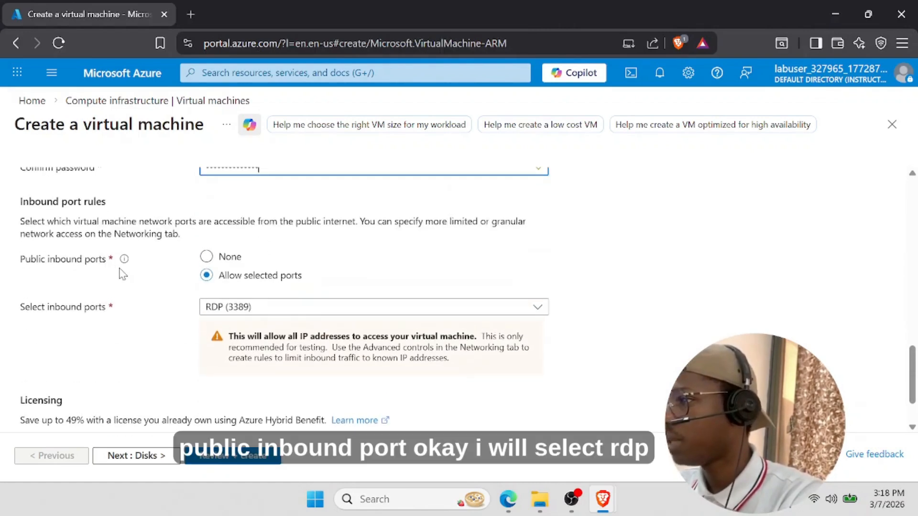
scroll(430, 296, "down", 2)
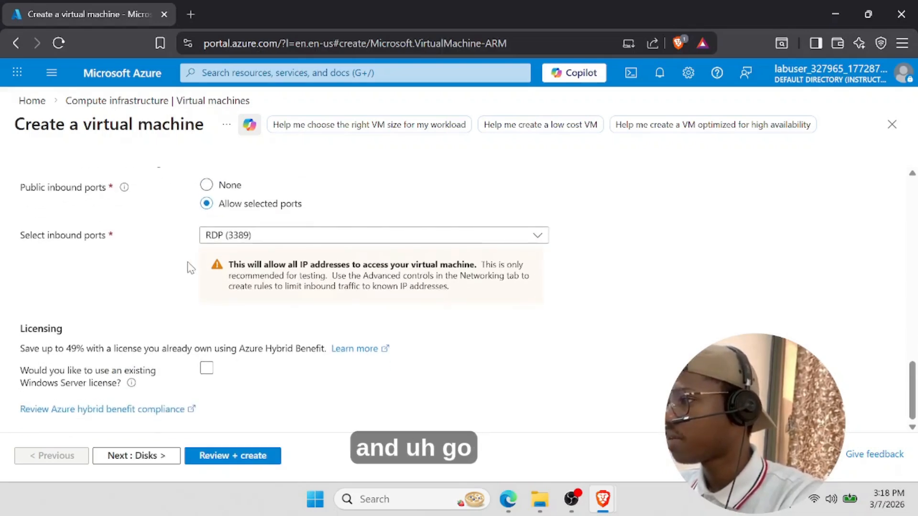
scroll(206, 181, "up", 6)
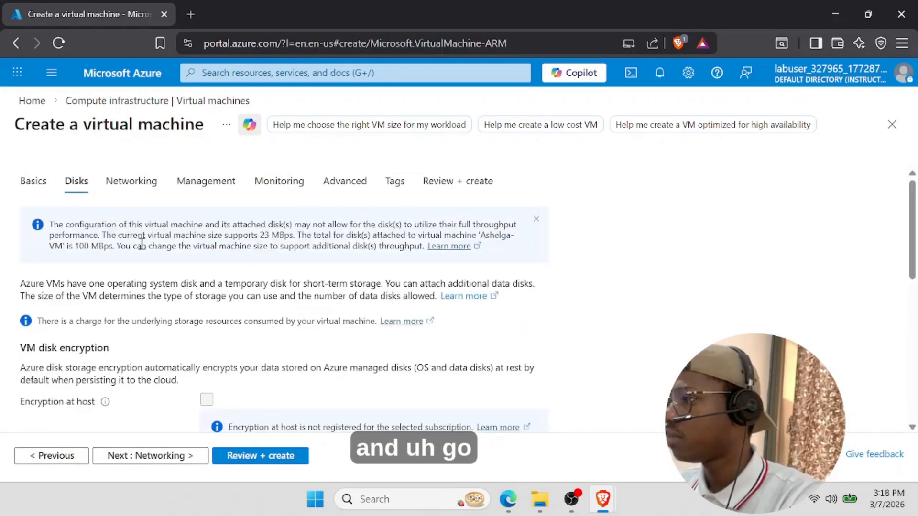
- Set the OS disk type to Standard SSD (locally-redundant storage) and continue to Networking
scroll(147, 272, "down", 5)
left_click(264, 306)
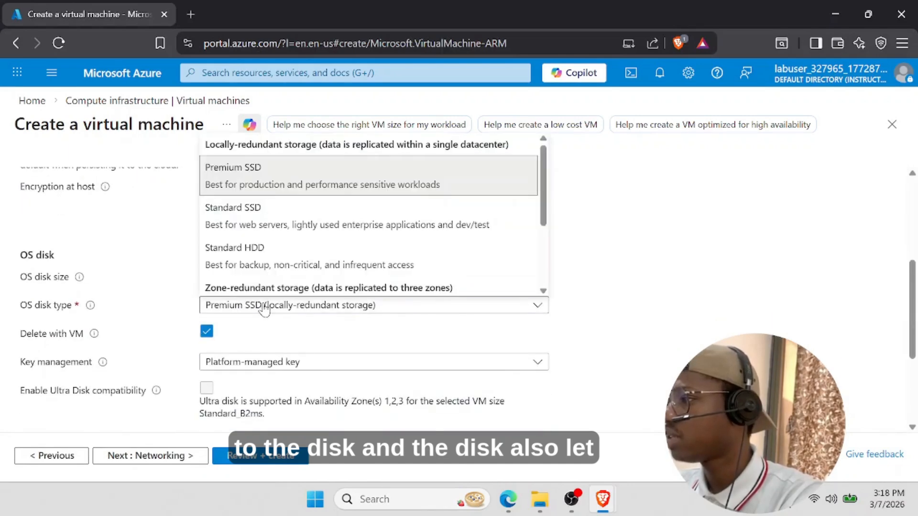
left_click(240, 225)
scroll(234, 354, "down", 2)
scroll(201, 268, "up", 1)
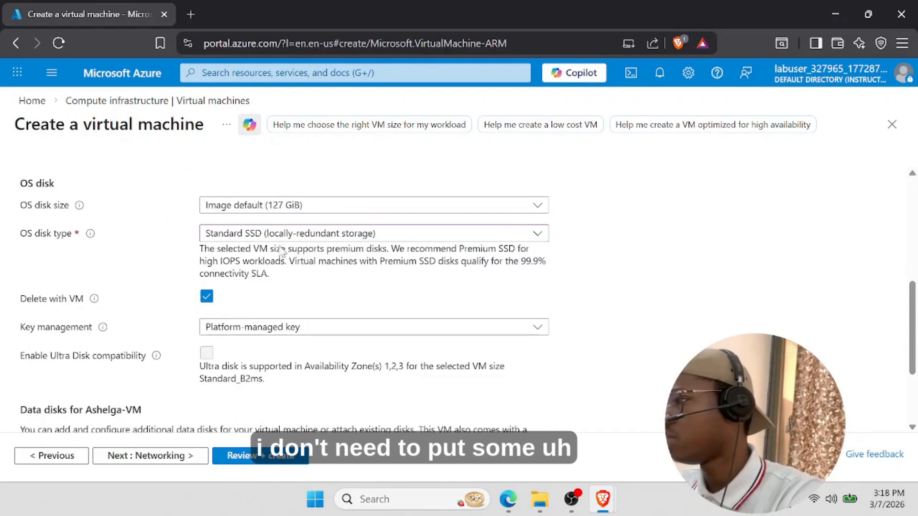
left_click(264, 239)
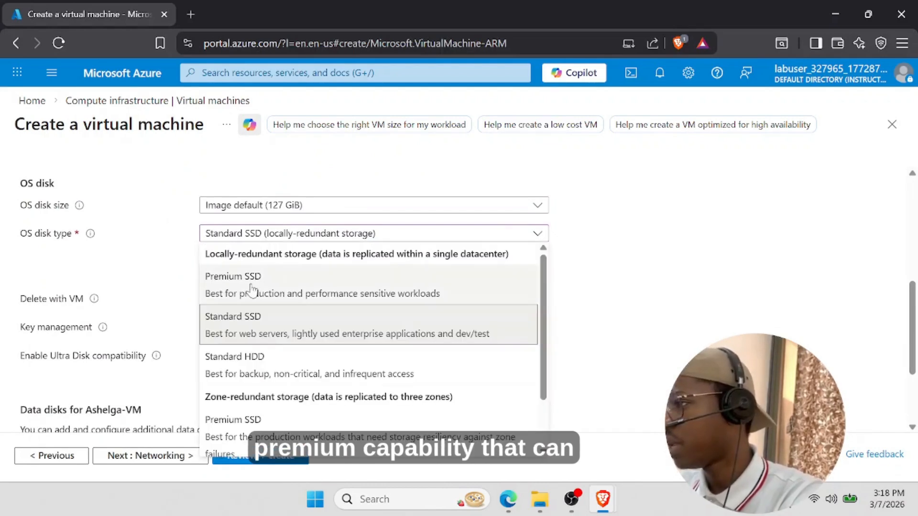
left_click(593, 228)
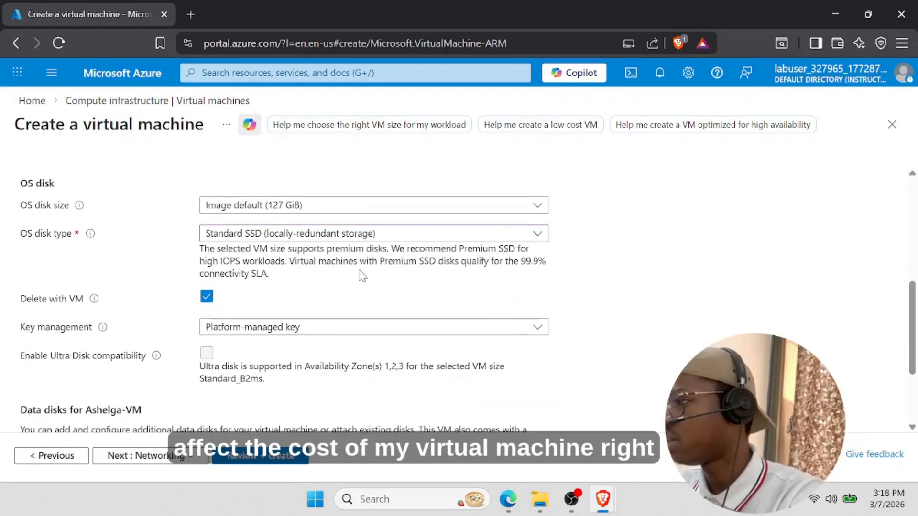
scroll(342, 285, "down", 4)
scroll(226, 328, "up", 2)
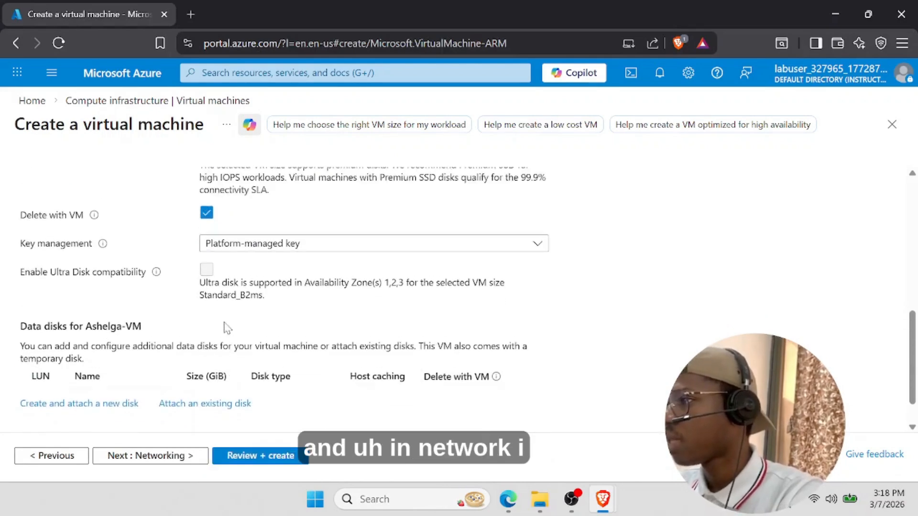
scroll(228, 327, "up", 2)
left_click(156, 462)
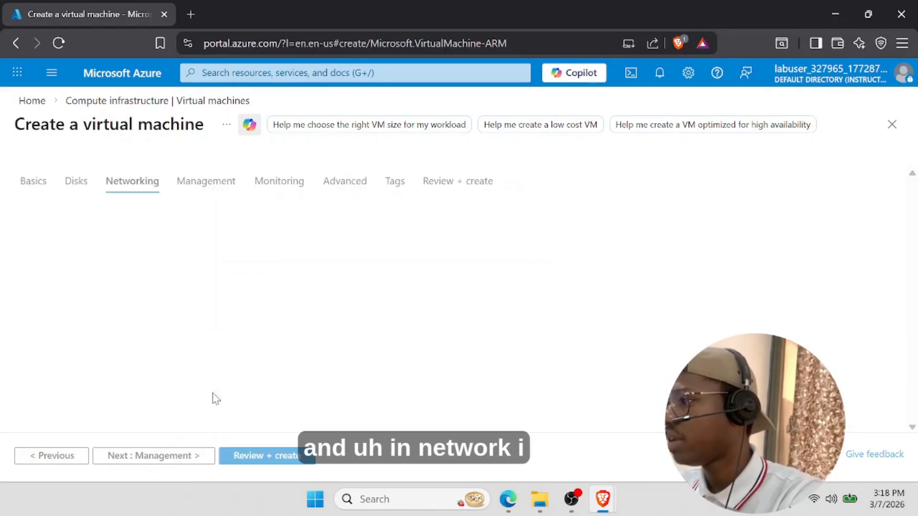
- Disable boot diagnostics under Monitoring, then validate and create Ashelga-VM
left_click(175, 459)
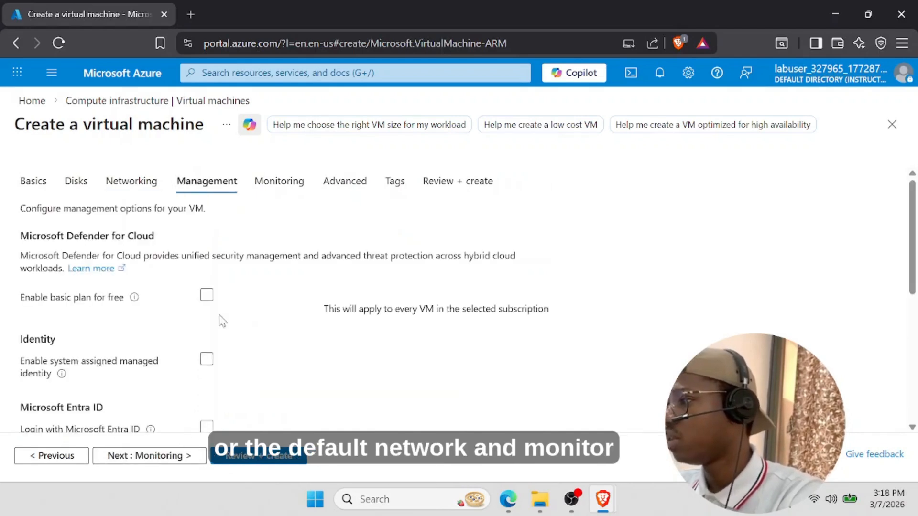
left_click(274, 188)
left_click(206, 348)
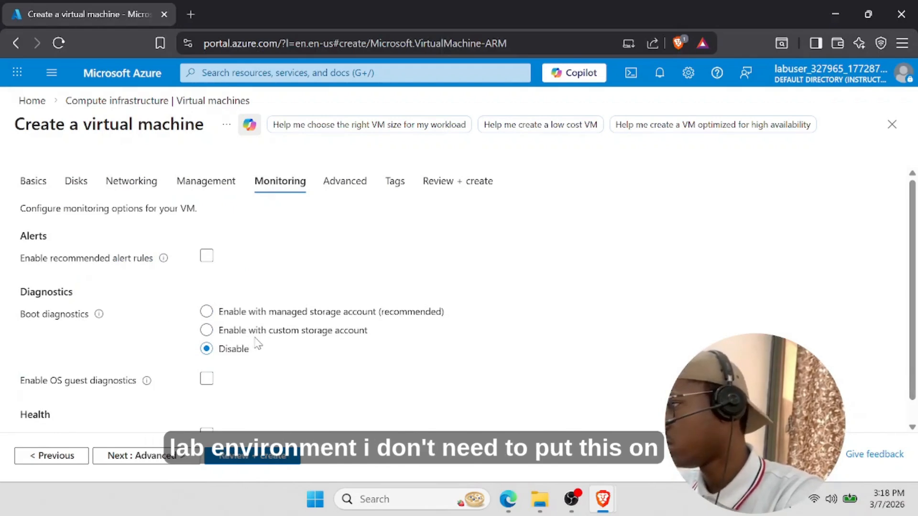
left_click(447, 185)
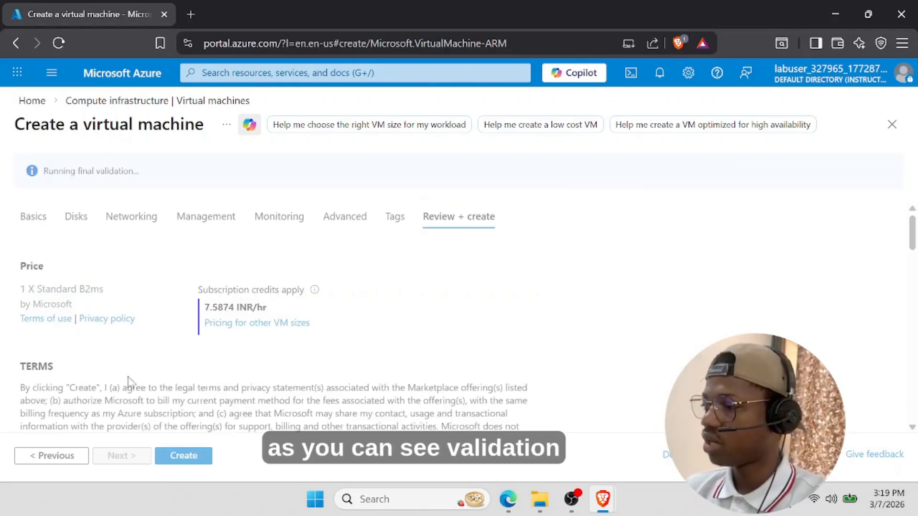
left_click(189, 458)
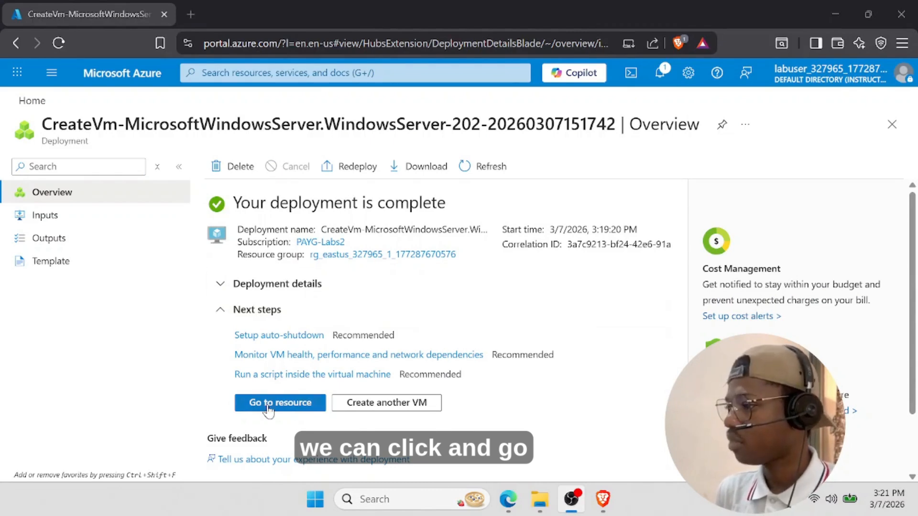
- Open Ashelga-VM's Overview, confirm it is Running in East US, and find its Monitoring options
left_click(268, 408)
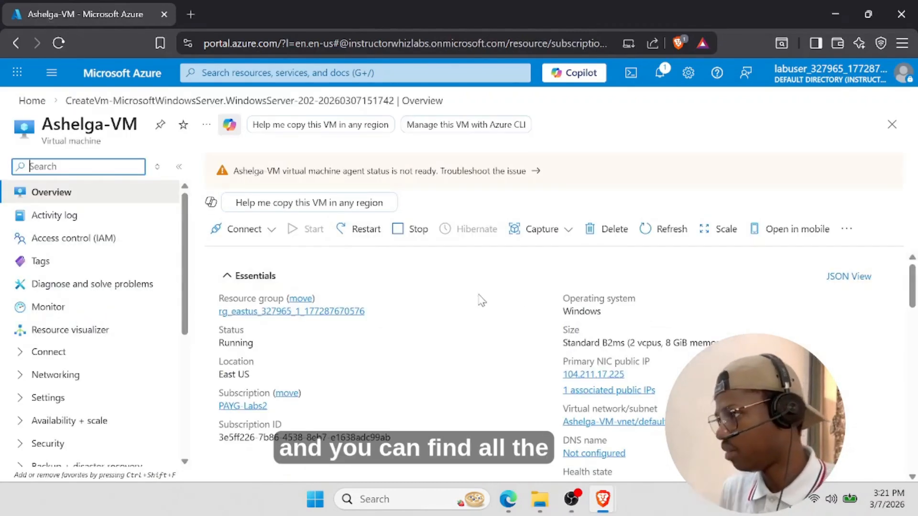
scroll(400, 328, "down", 5)
scroll(358, 332, "up", 5)
scroll(676, 306, "down", 1)
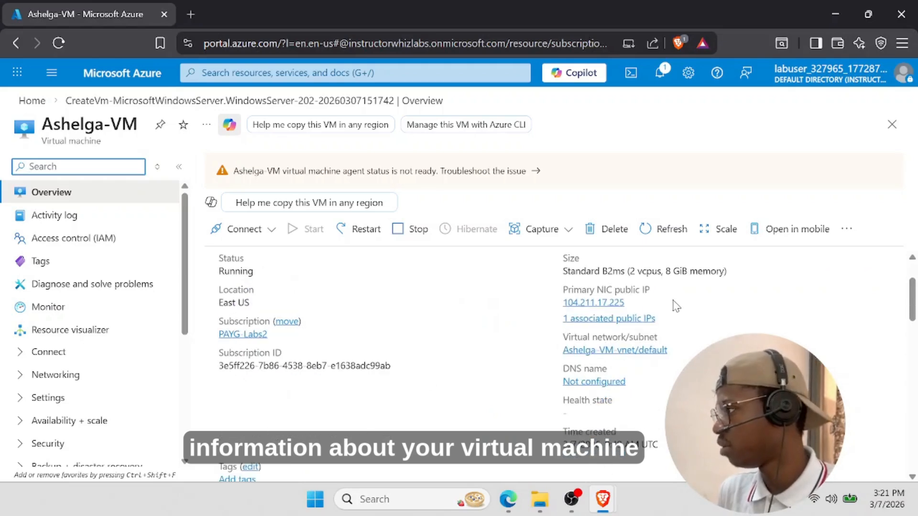
scroll(615, 314, "down", 7)
scroll(556, 341, "up", 2)
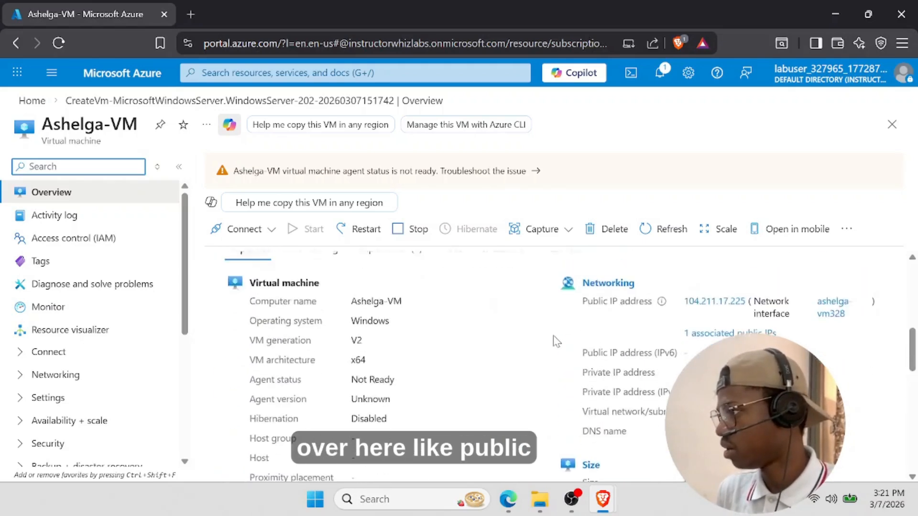
scroll(556, 341, "up", 5)
scroll(437, 356, "down", 1)
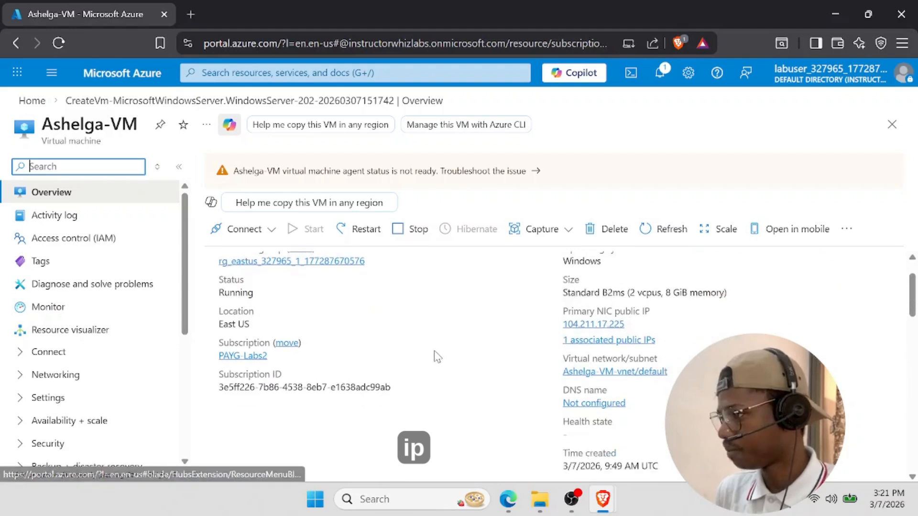
scroll(447, 354, "up", 1)
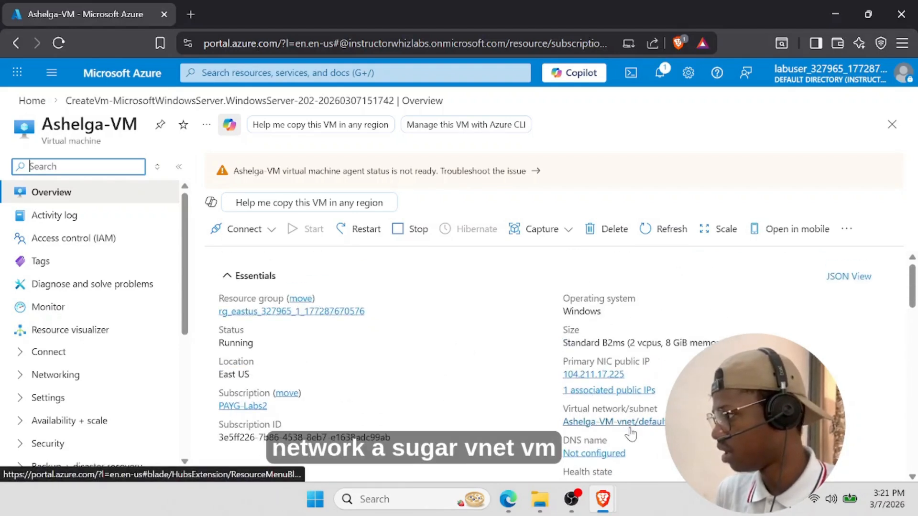
scroll(642, 434, "down", 1)
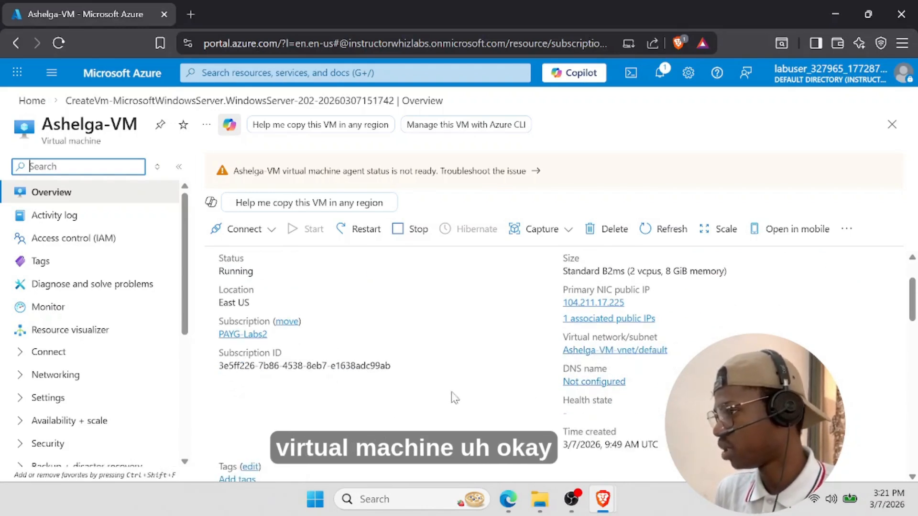
scroll(400, 398, "up", 1)
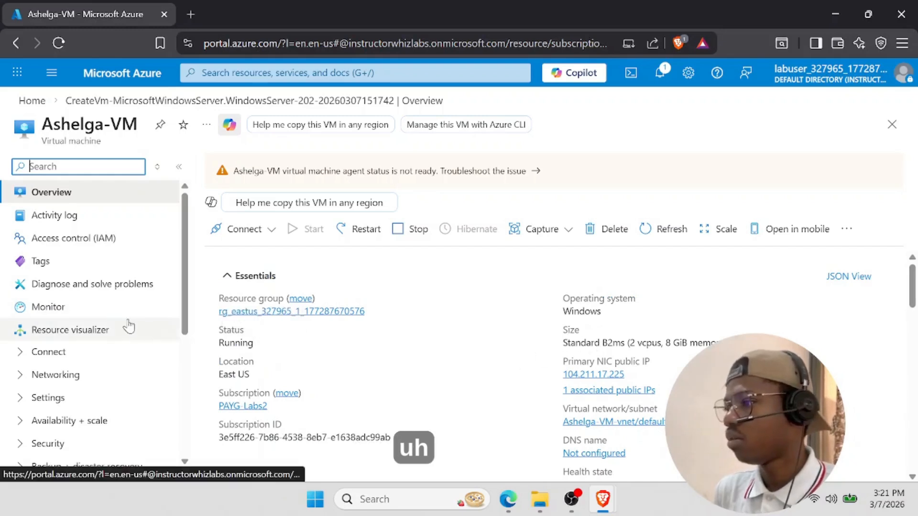
left_click_drag(189, 252, 194, 317)
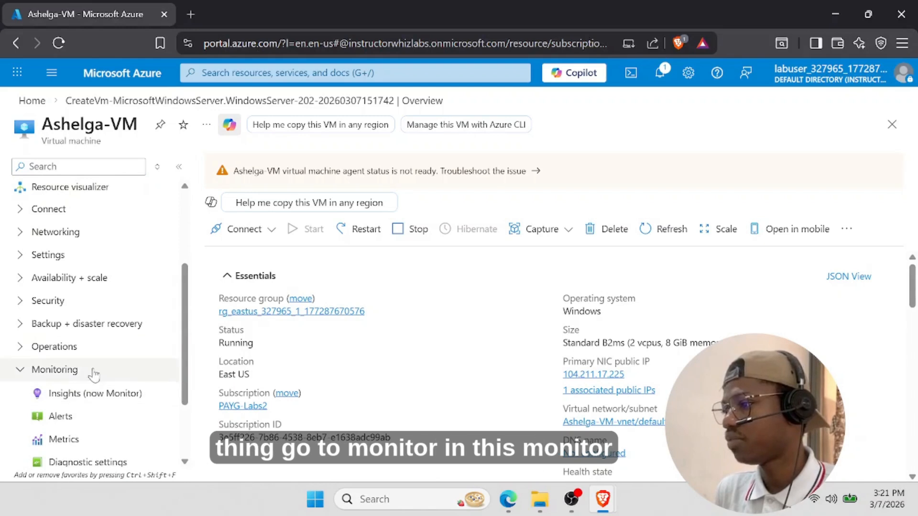
scroll(67, 364, "down", 2)
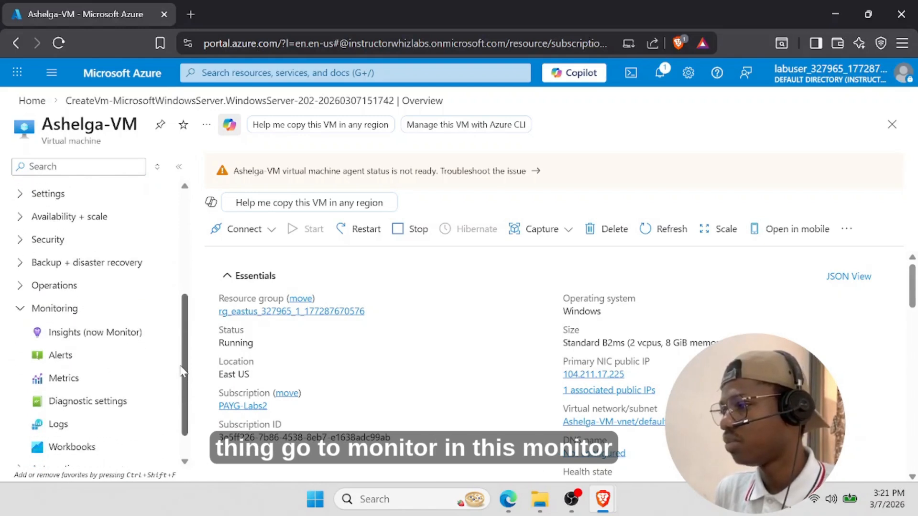
- Start a new alert rule from the VM's Alerts page
left_click(61, 337)
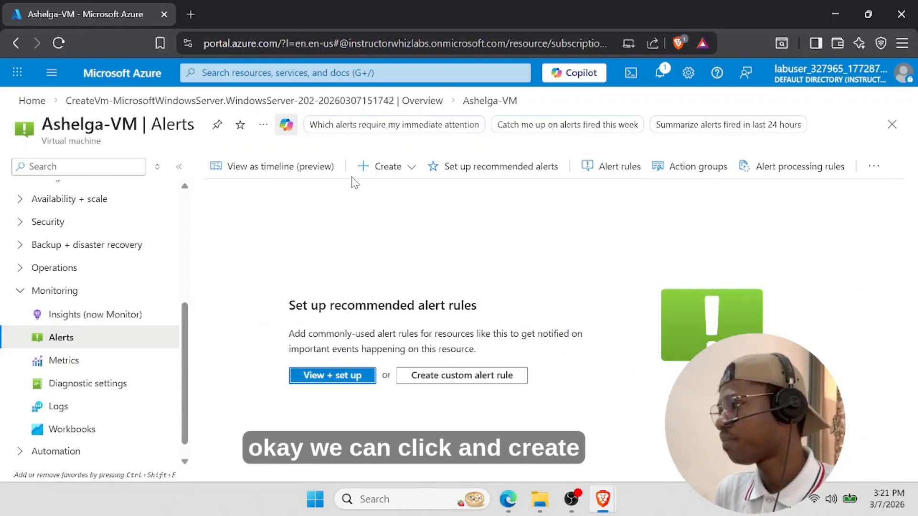
left_click(411, 168)
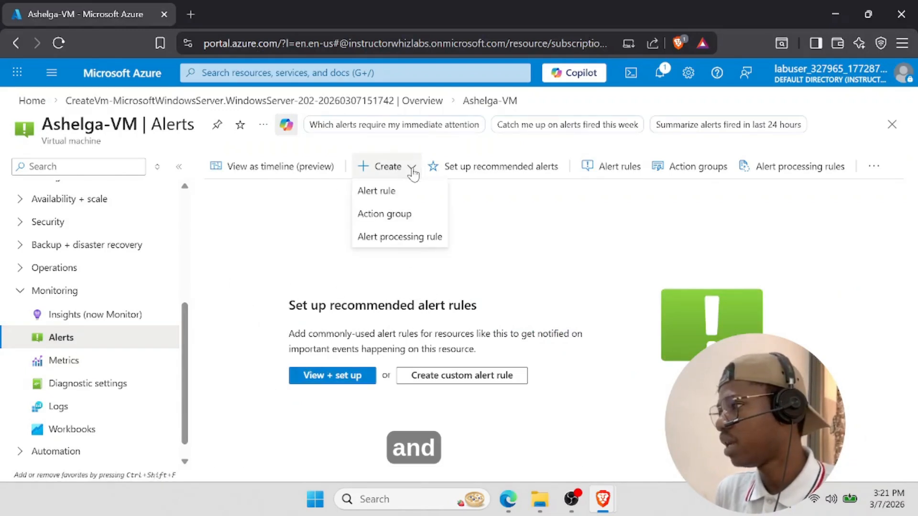
left_click(393, 196)
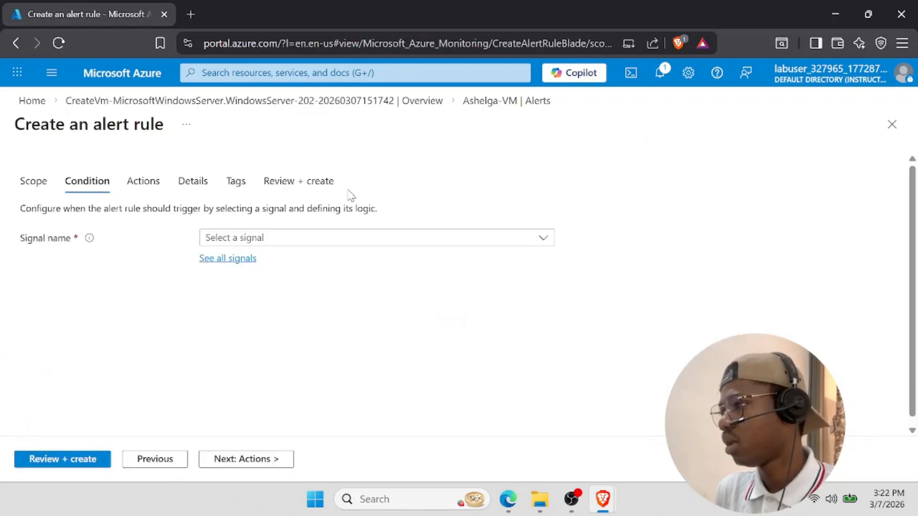
- Filter resources to Virtual machines and apply Ashelga-VM as the rule's scope
left_click(43, 184)
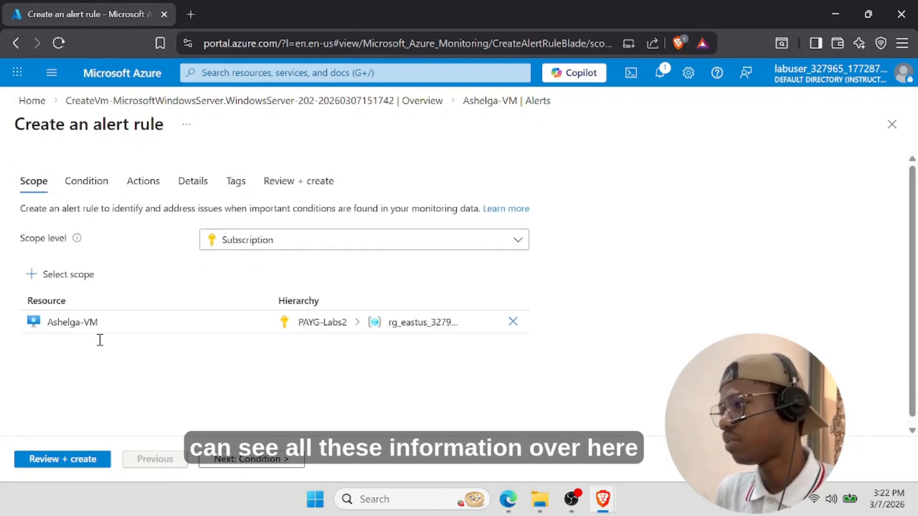
left_click(69, 274)
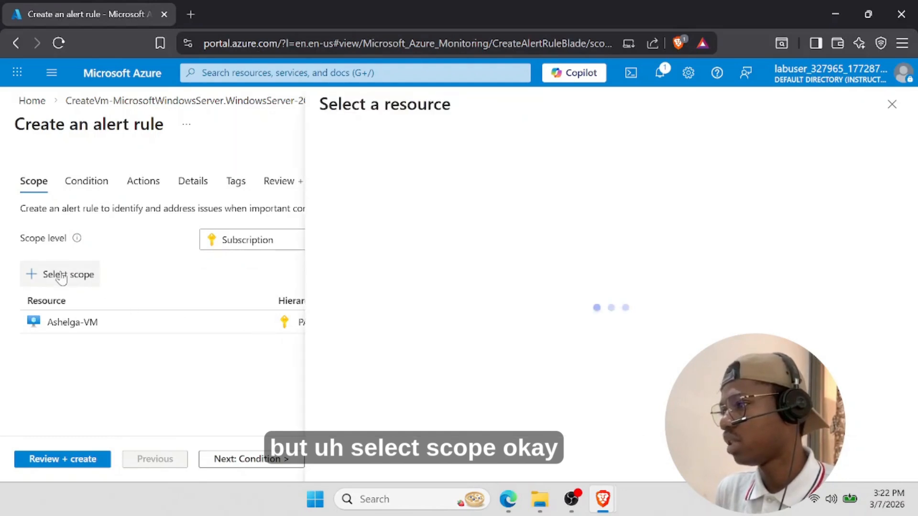
left_click(478, 199)
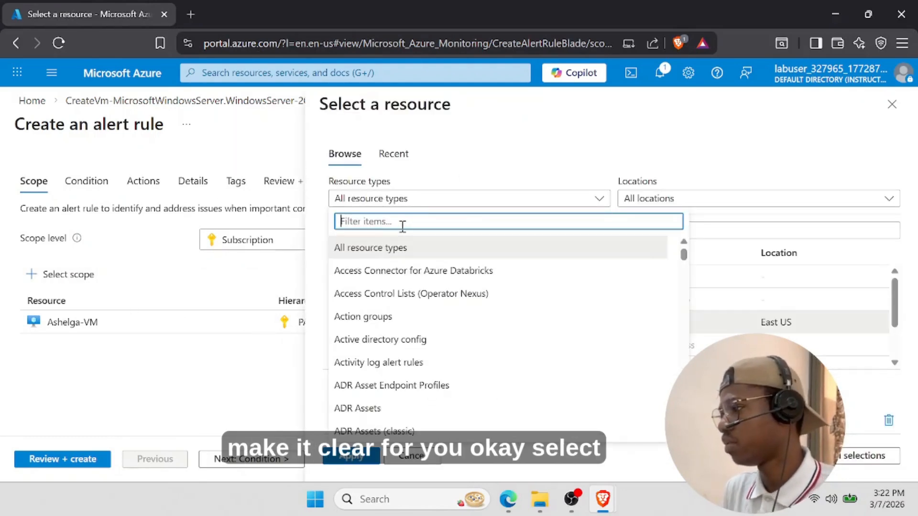
type("virtual")
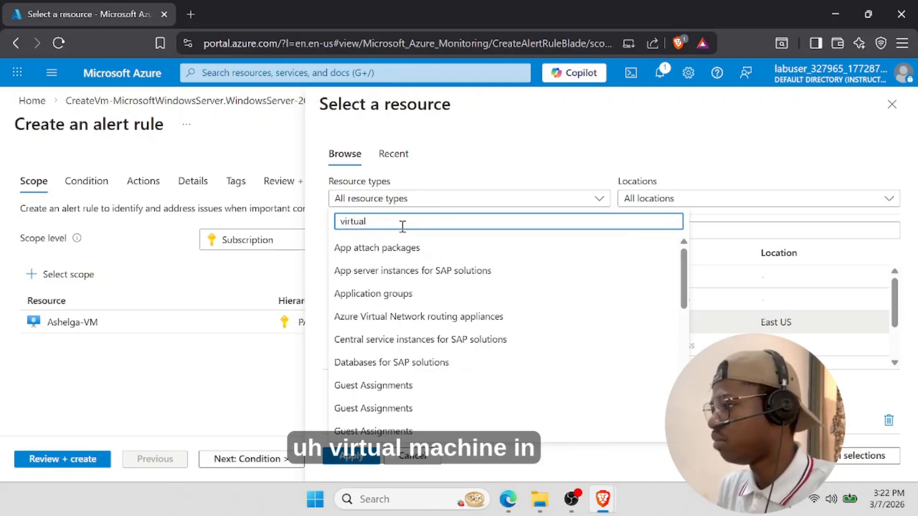
type(" mach")
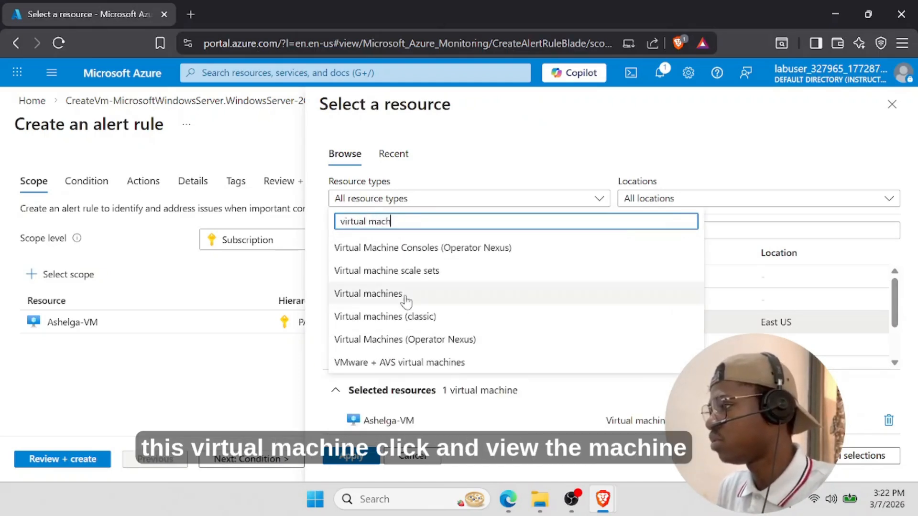
left_click(386, 291)
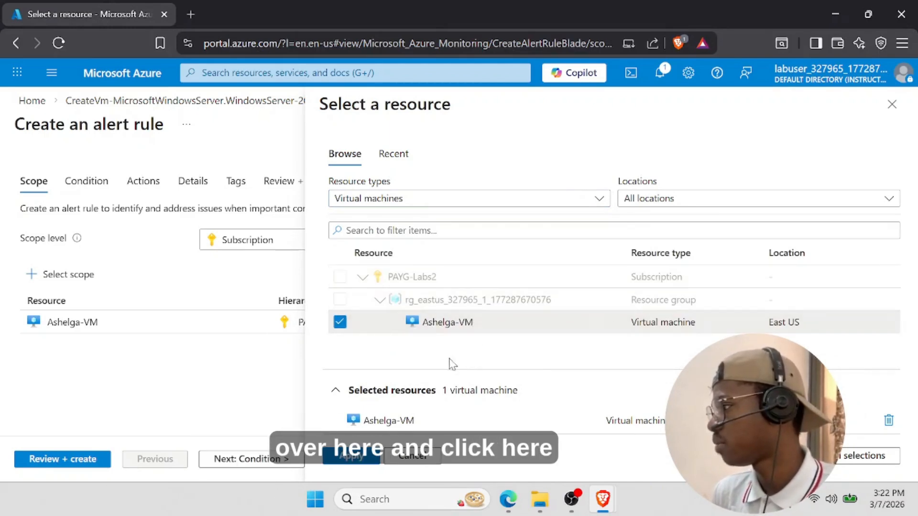
left_click(365, 460)
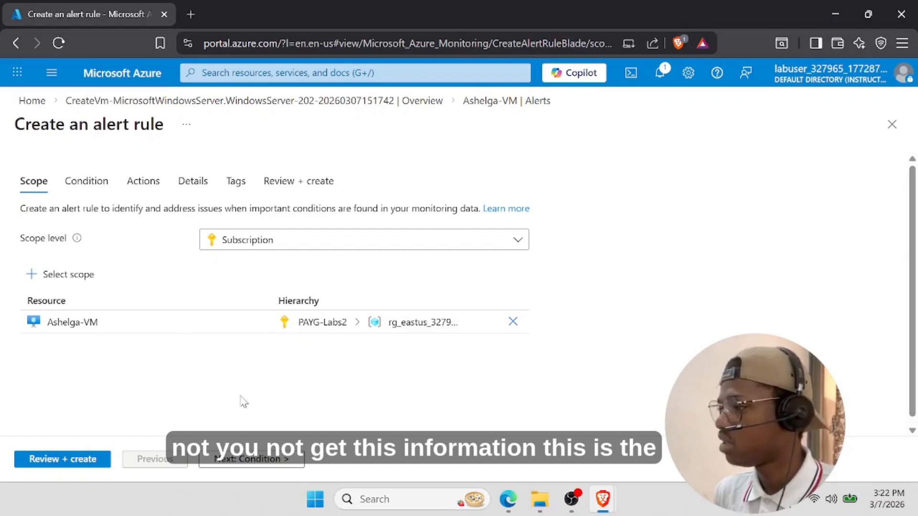
- Use the All Administrative operations signal as the alert condition, then move to Actions
left_click(87, 184)
left_click(231, 260)
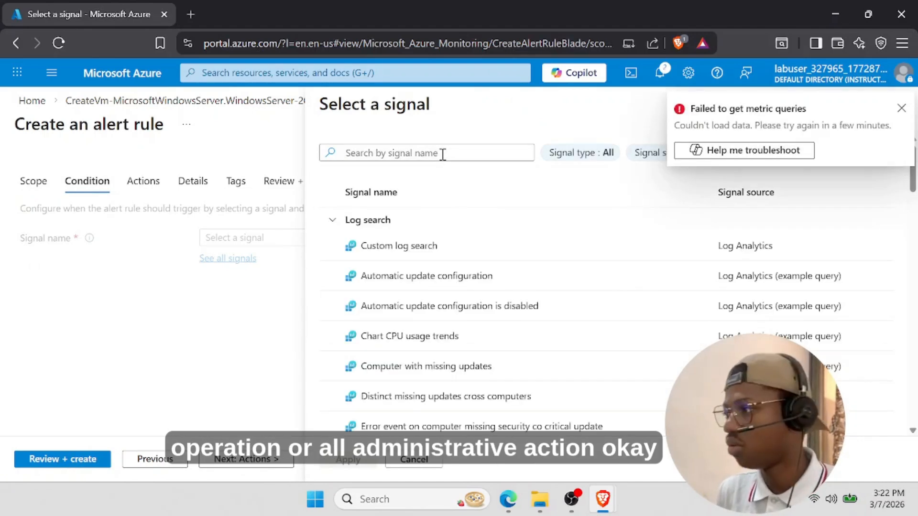
left_click(443, 155)
type("all")
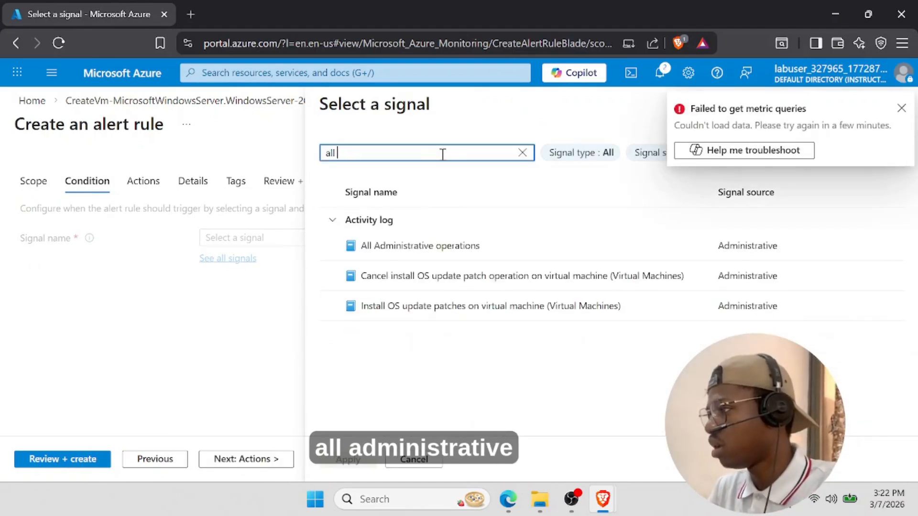
left_click(461, 254)
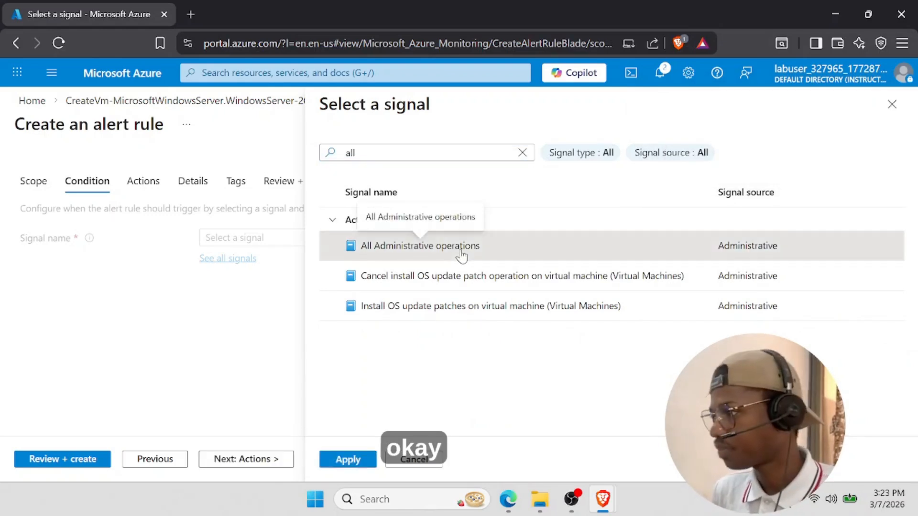
left_click(362, 462)
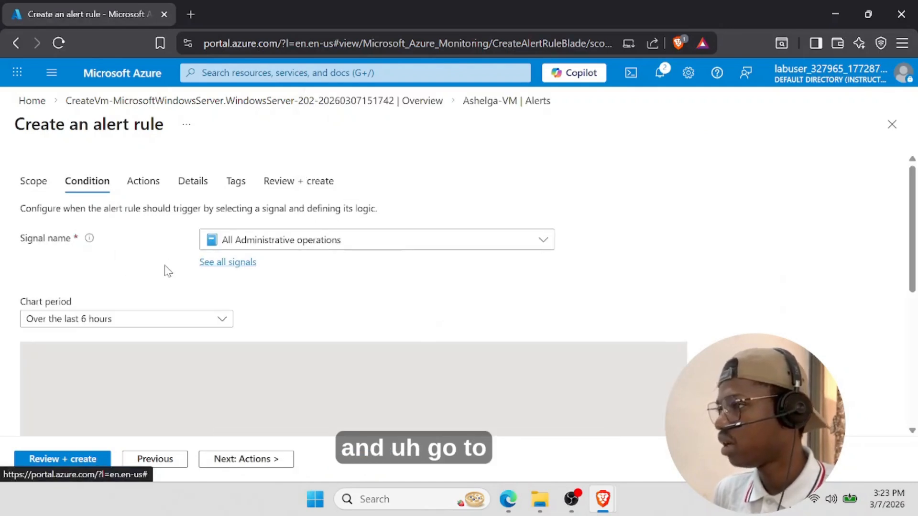
left_click(148, 187)
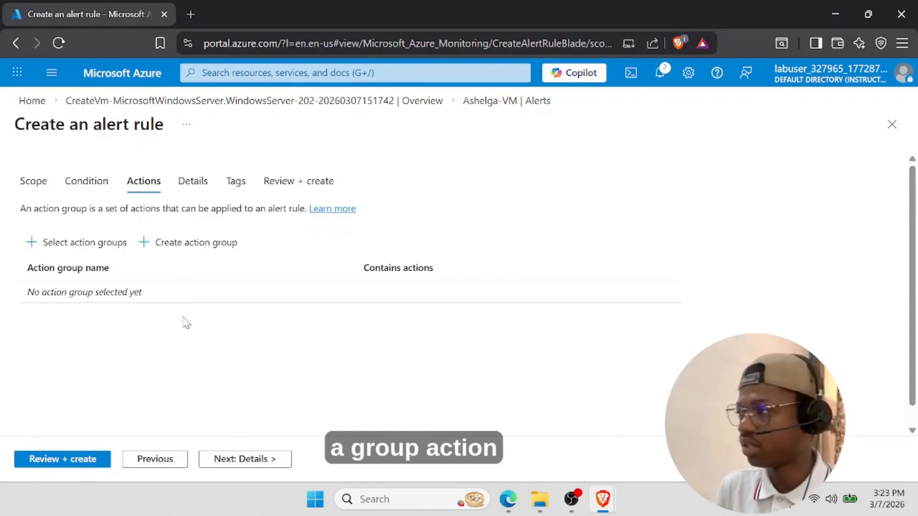
- Find no existing action groups and start creating a new one
left_click(85, 247)
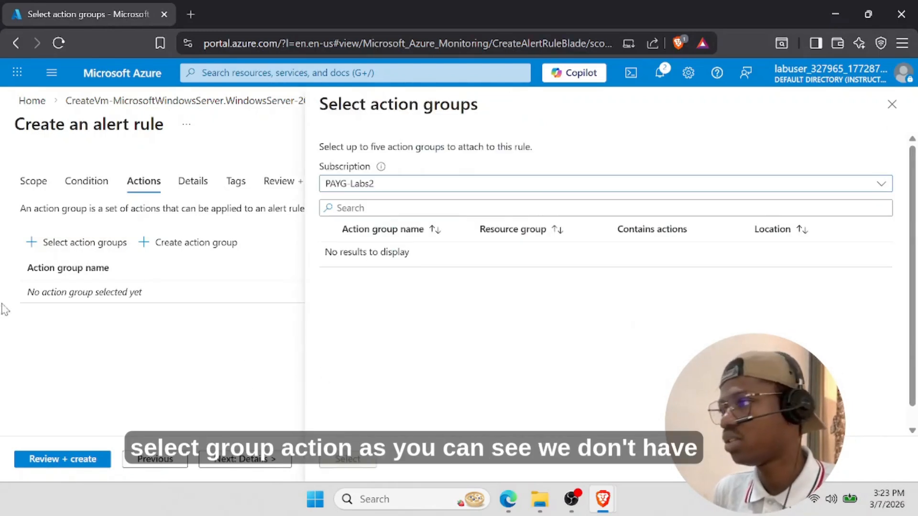
left_click(892, 104)
left_click(184, 245)
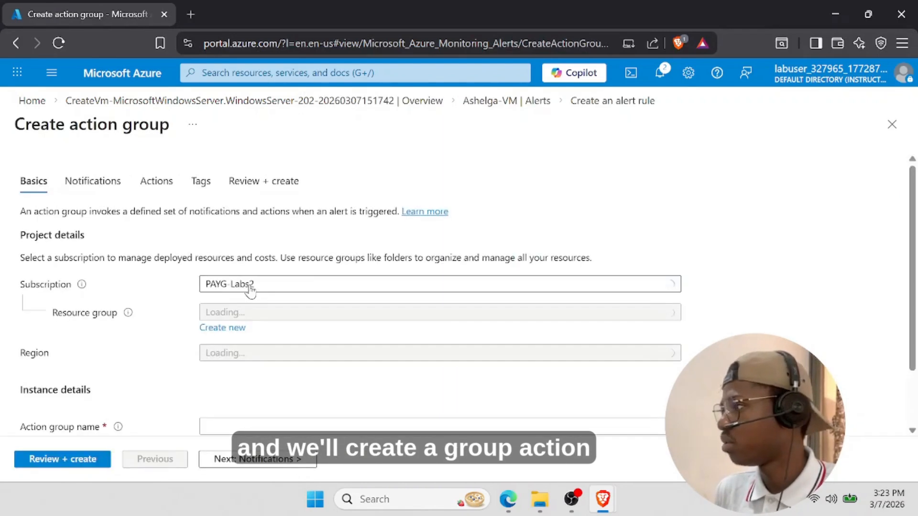
scroll(281, 268, "down", 2)
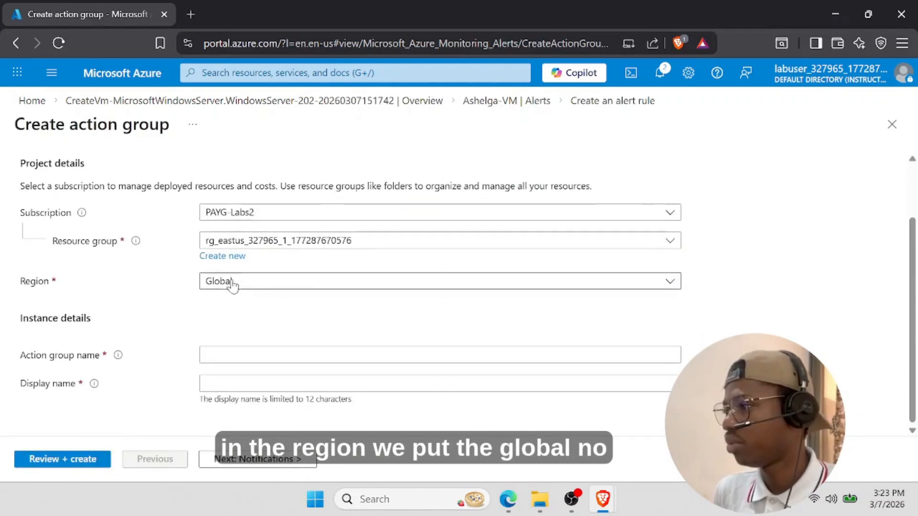
scroll(232, 285, "up", 1)
scroll(232, 284, "down", 1)
- Name the action group ActionGroup with display name ActionGroup in region Global
left_click(235, 357)
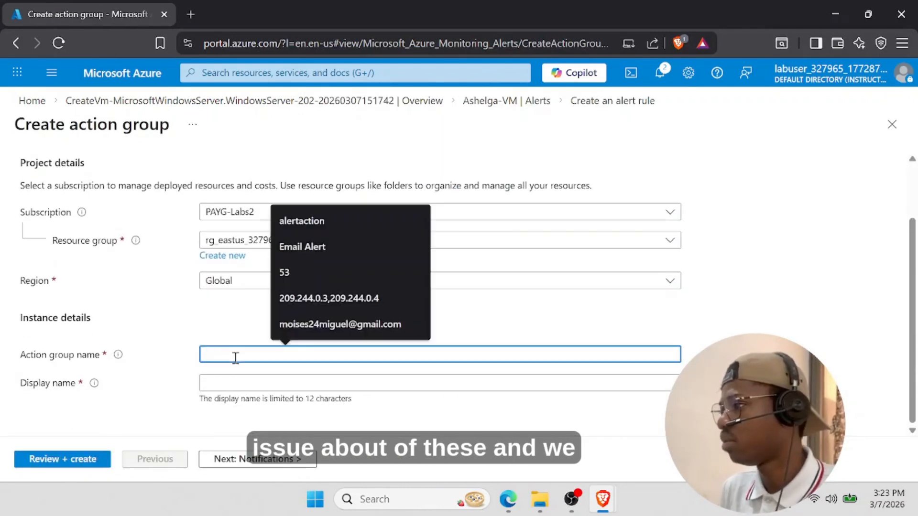
type("A")
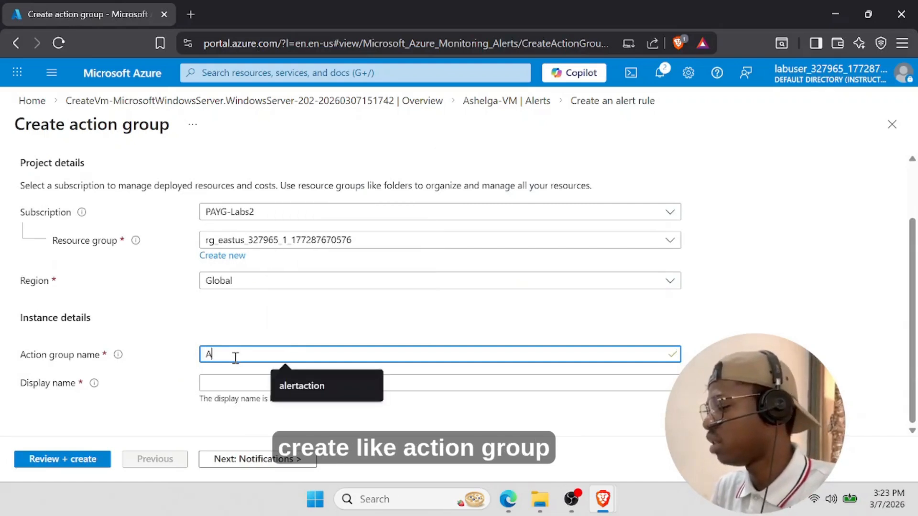
type("ctionGroup")
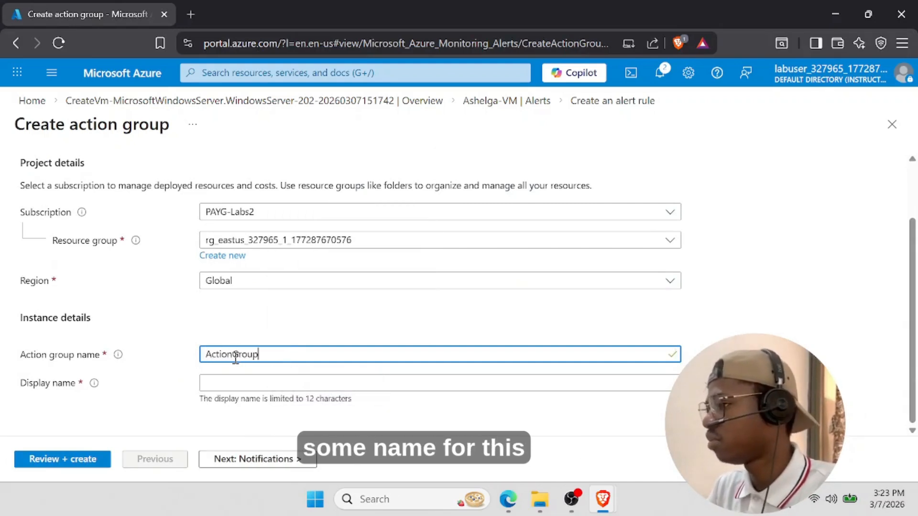
double_click(235, 355)
key("ctrl+c")
left_click(240, 381)
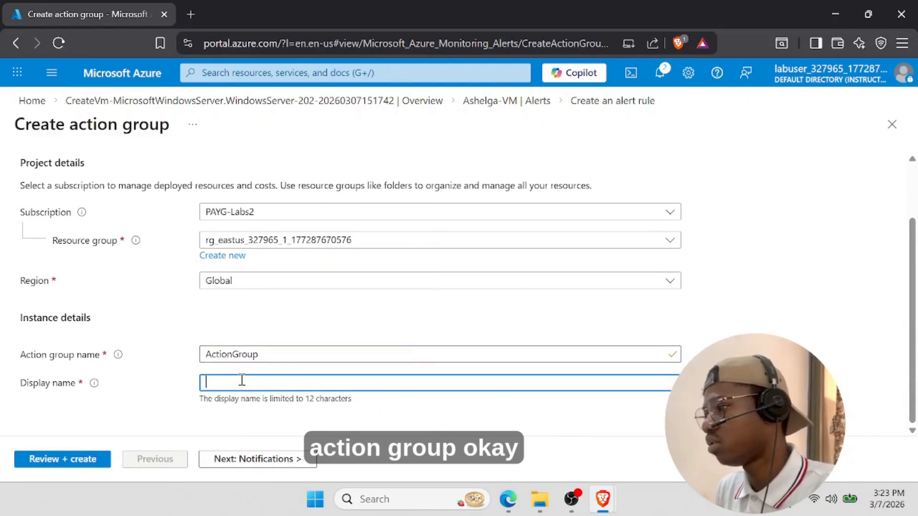
key("ctrl+v")
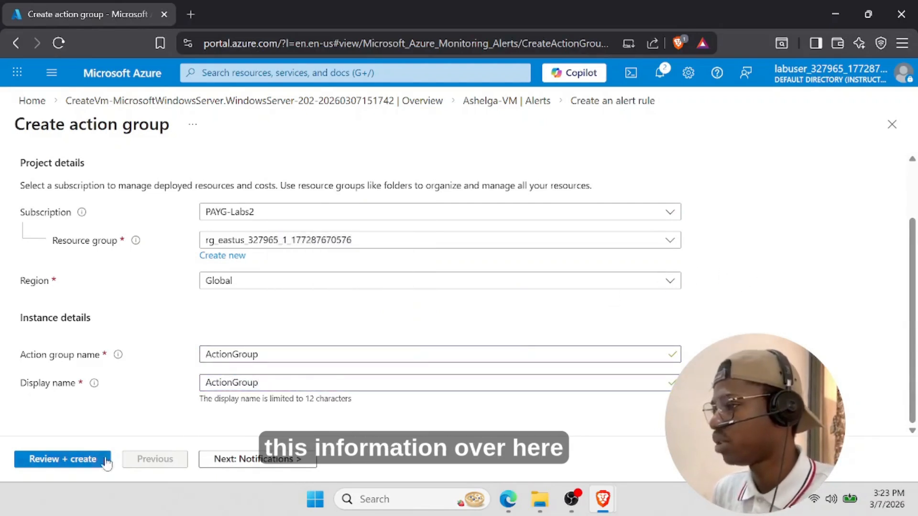
scroll(83, 192, "up", 2)
left_click(83, 188)
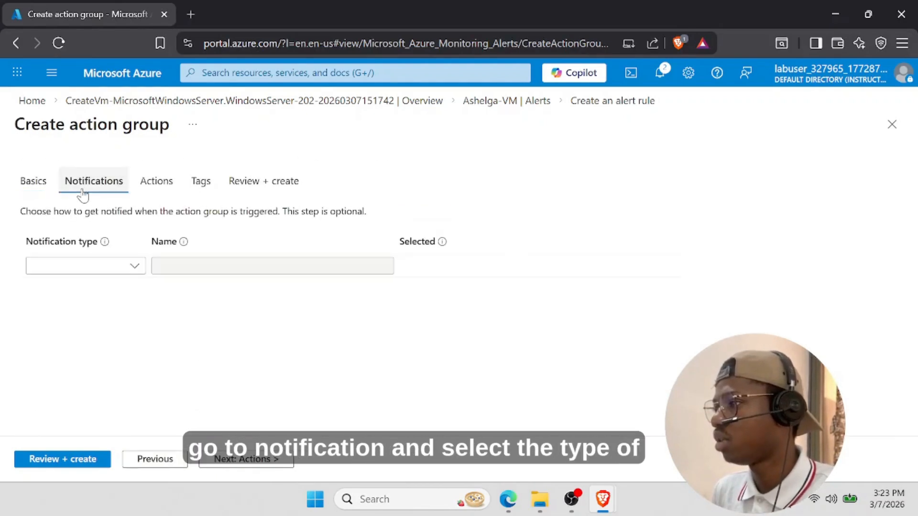
- Add an Email/SMS message/Push/Voice notification named 'ActionGrGr'
left_click(109, 270)
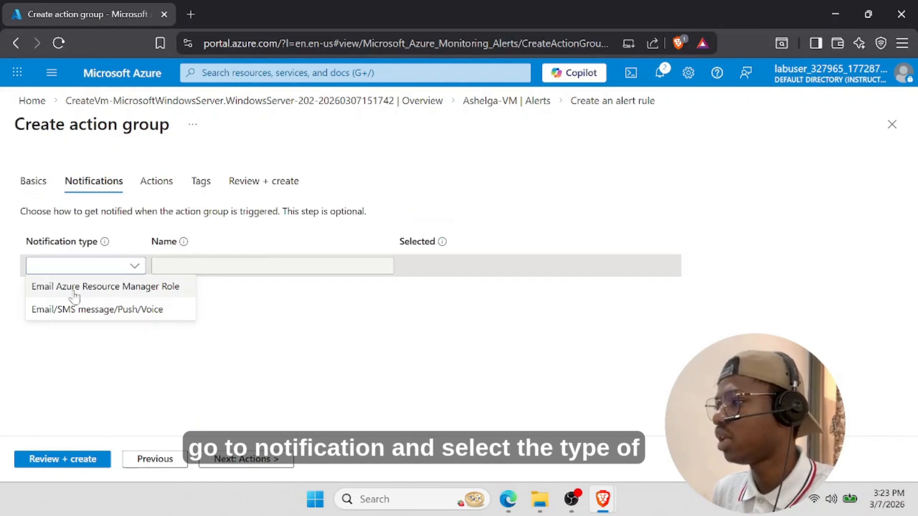
left_click(94, 316)
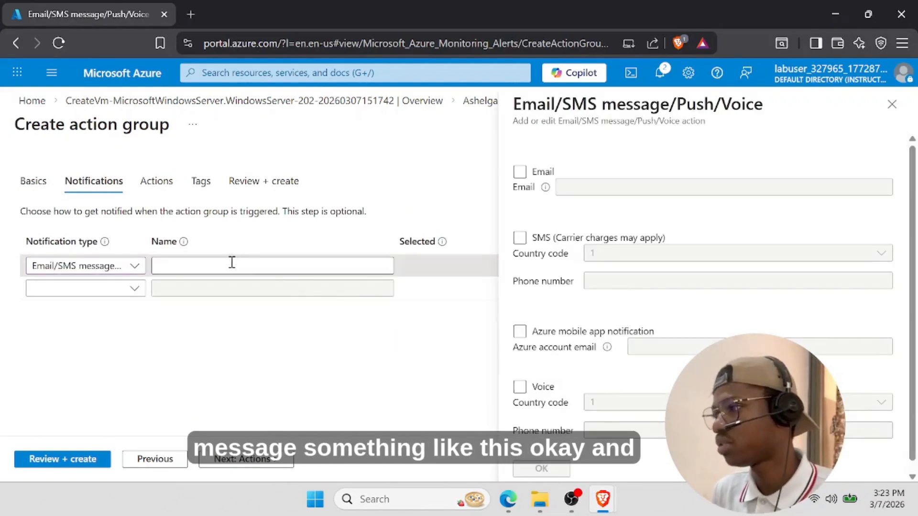
left_click(232, 263)
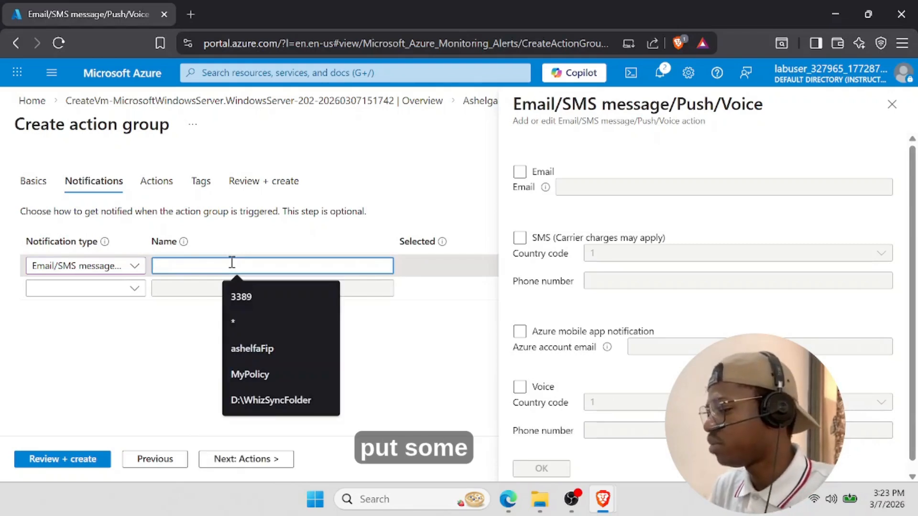
type("ActionGr")
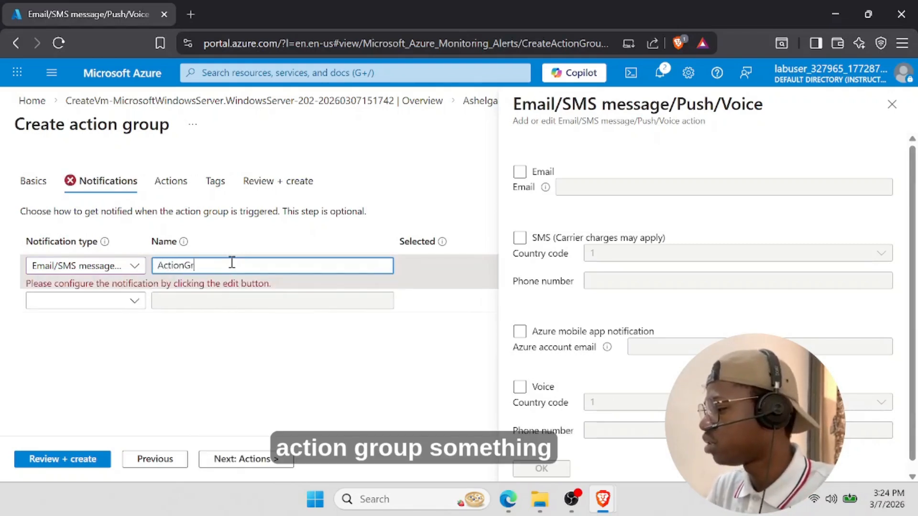
key("BackSpace")
key("BackSpace")
type(" Group")
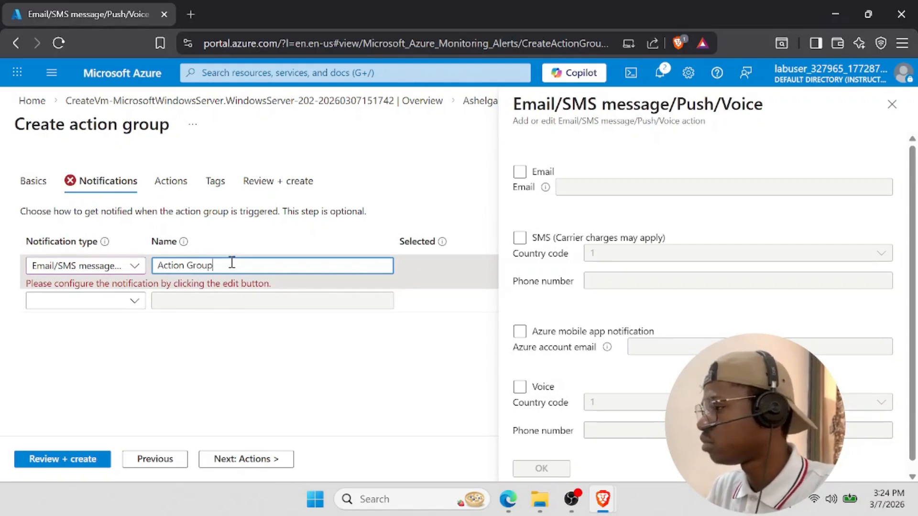
- Turn on Email for the notification and enter the recipient's email address
left_click(520, 171)
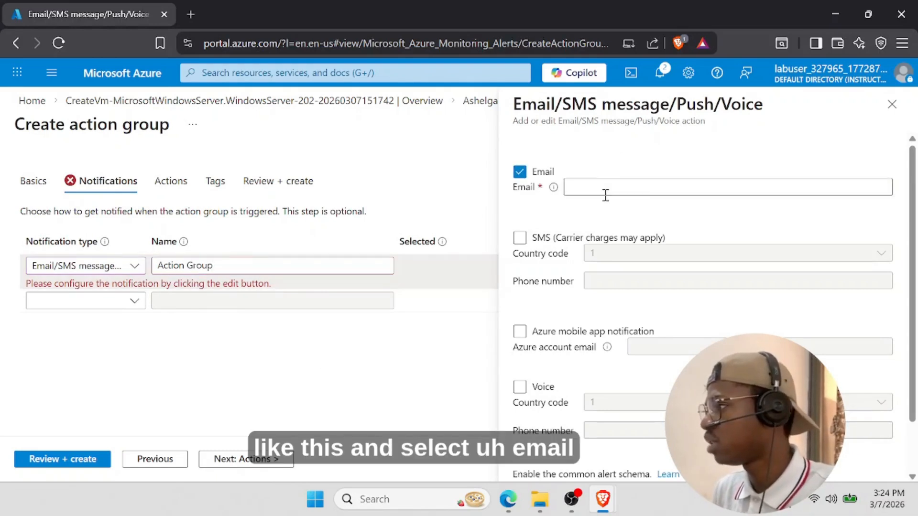
left_click(606, 189)
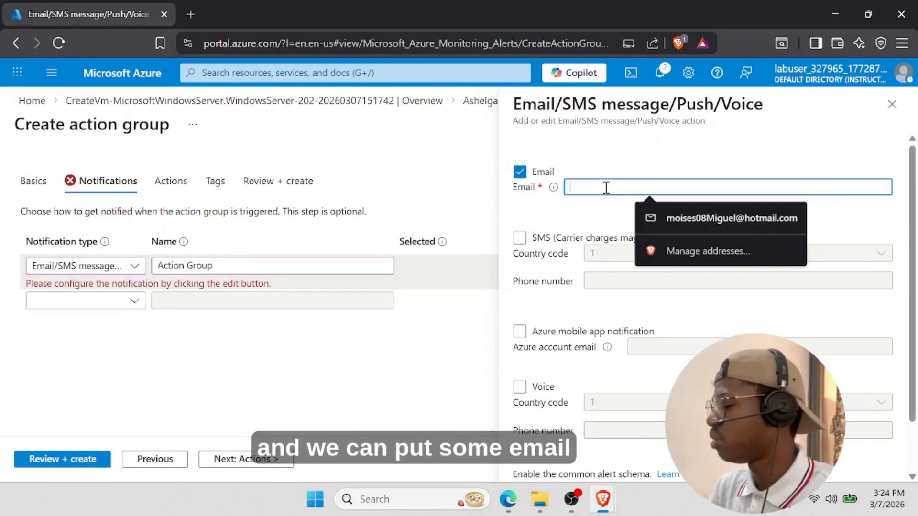
type("moises")
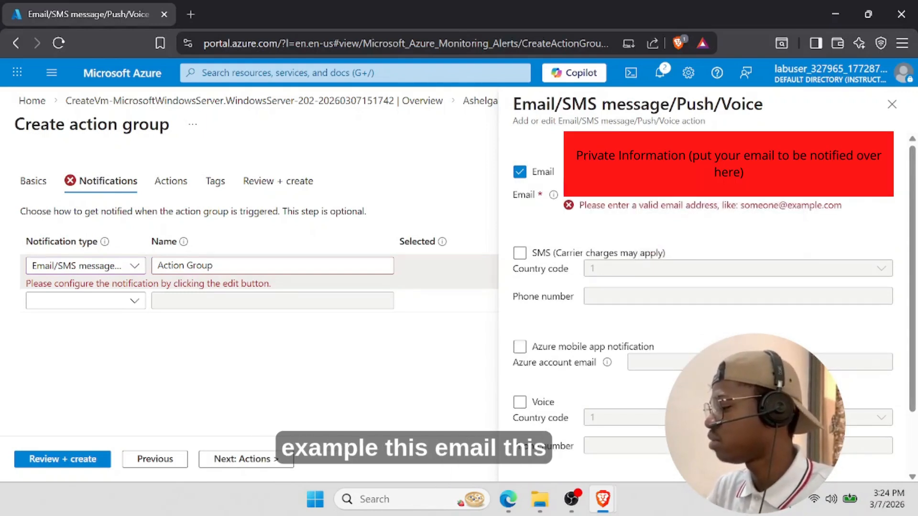
scroll(558, 306, "down", 3)
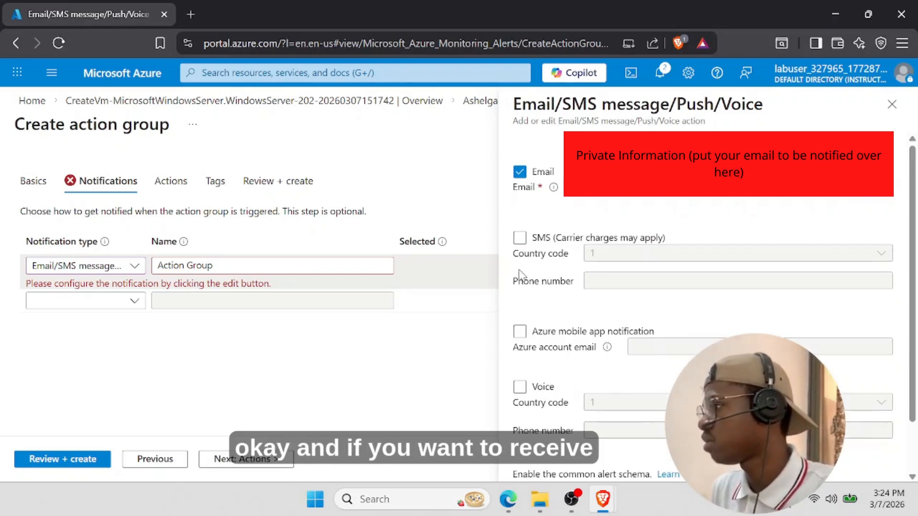
scroll(556, 293, "up", 3)
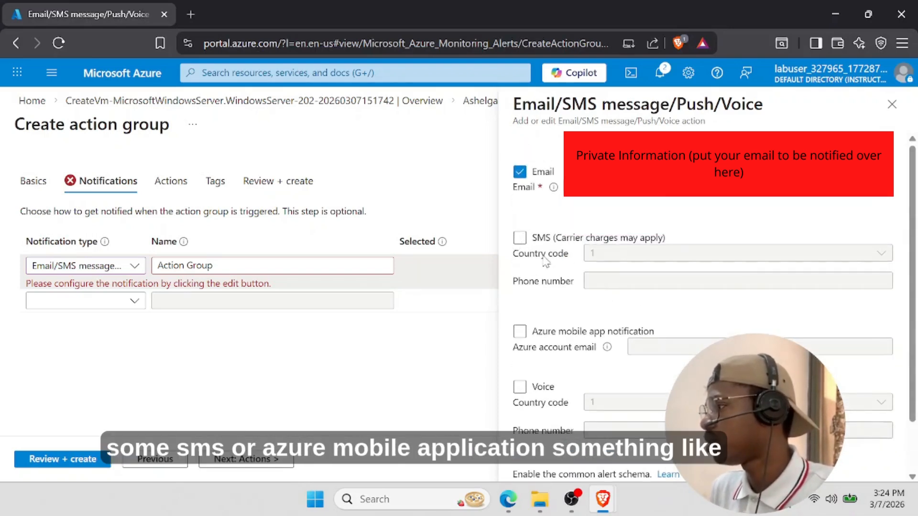
scroll(570, 332, "down", 3)
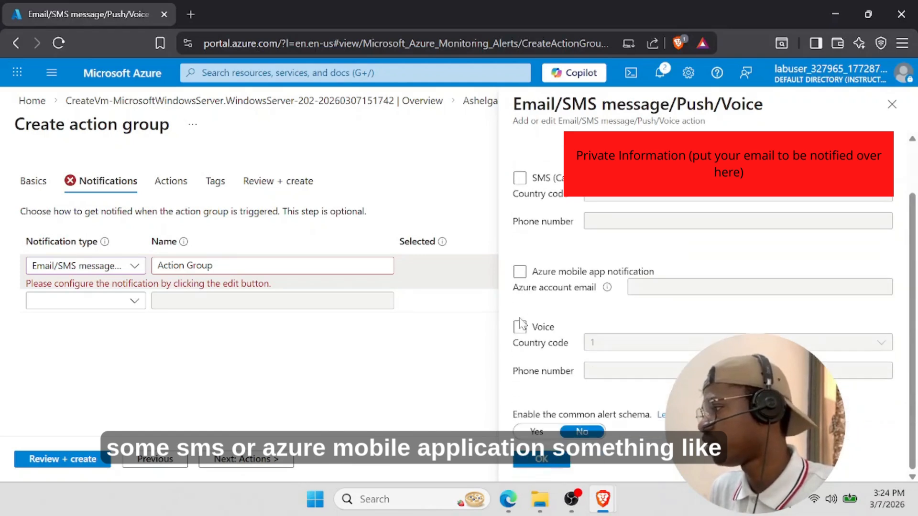
- Confirm the Email notification, correct its name to a valid value, and create ActionGroup
left_click(542, 459)
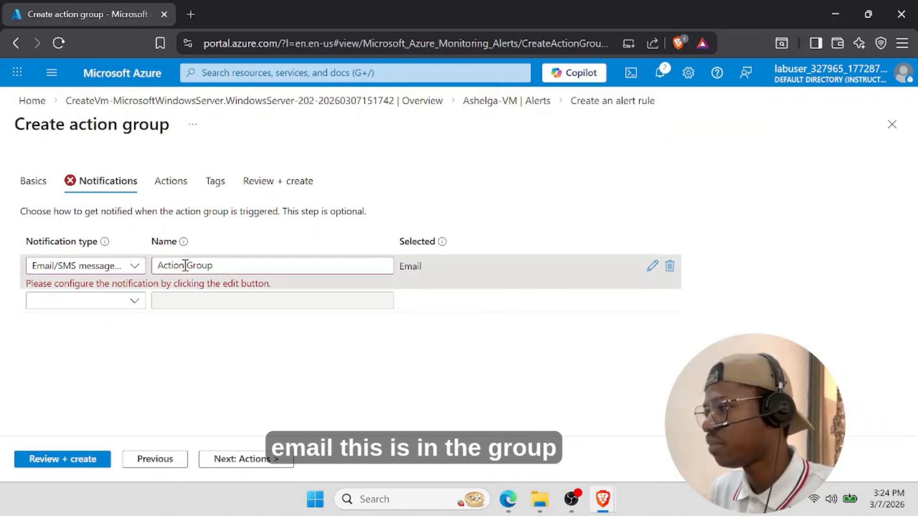
key("BackSpace")
type("-")
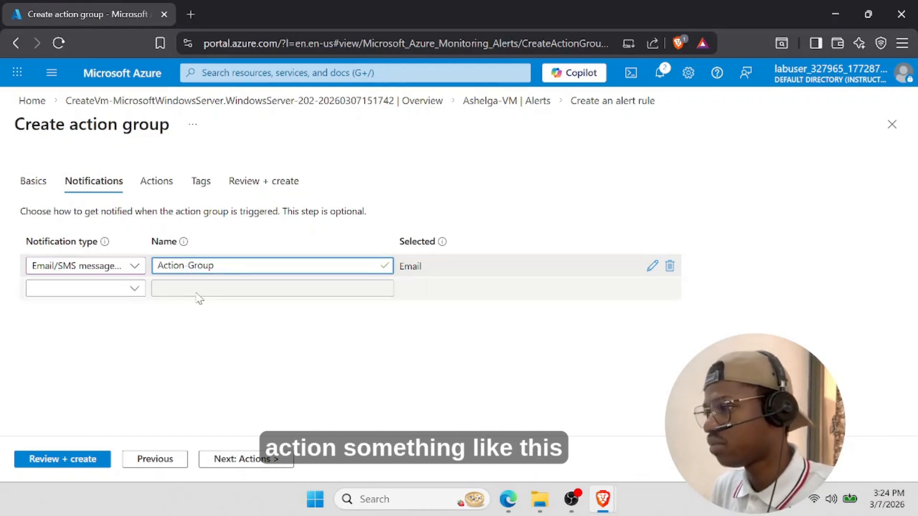
left_click(206, 328)
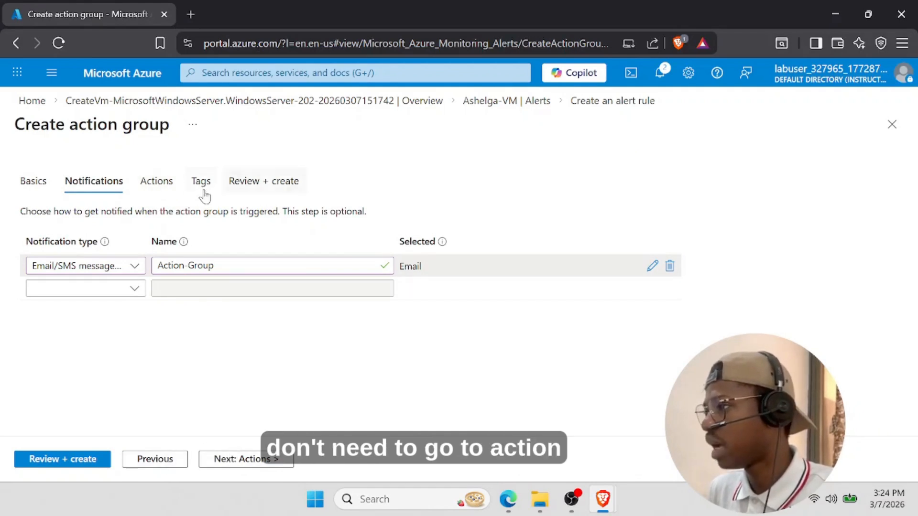
left_click(63, 460)
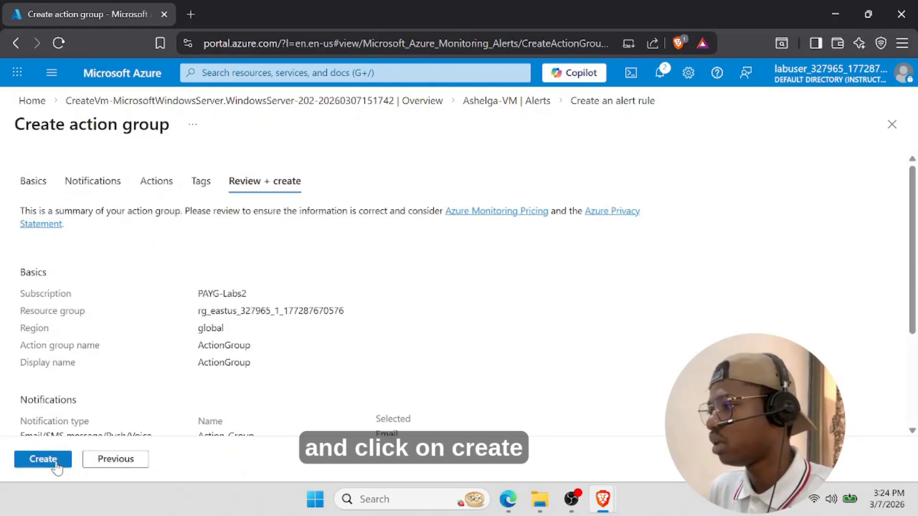
left_click(56, 464)
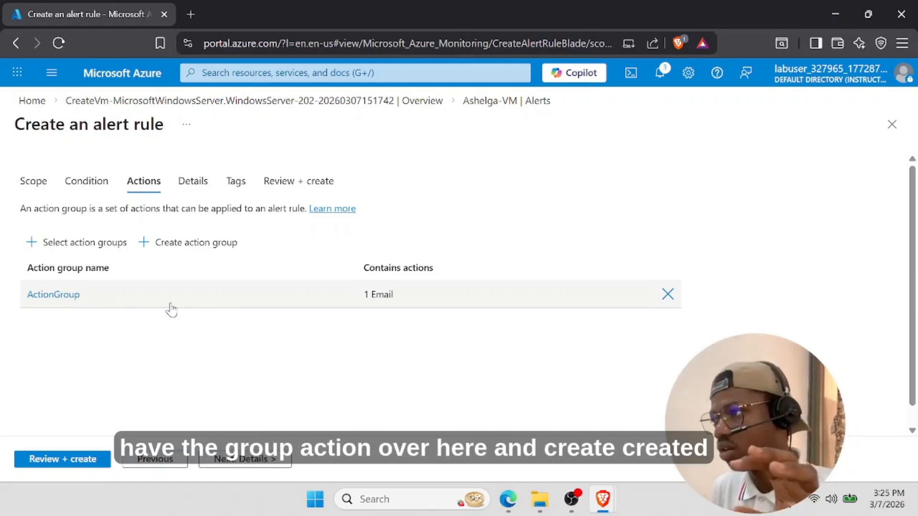
- In the alert rule's Details, enter UserAlert as both name and description
left_click(185, 195)
scroll(188, 358, "down", 1)
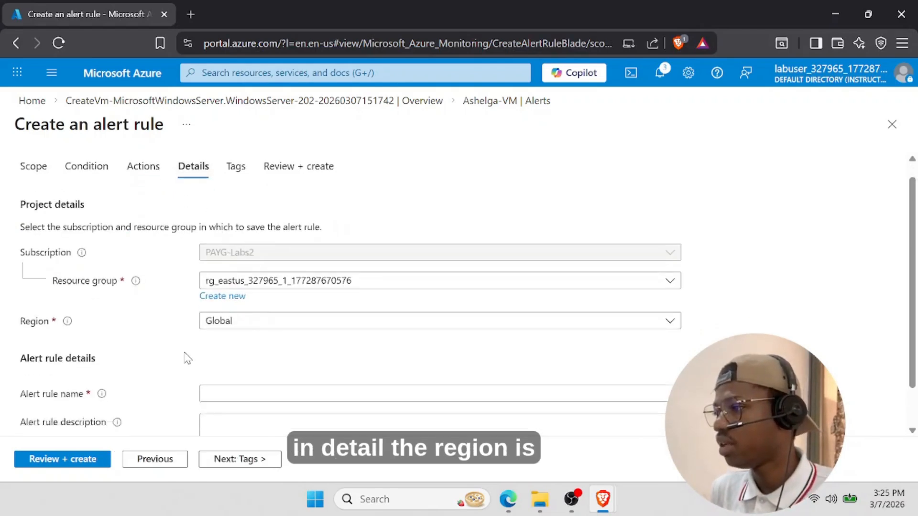
scroll(188, 359, "down", 1)
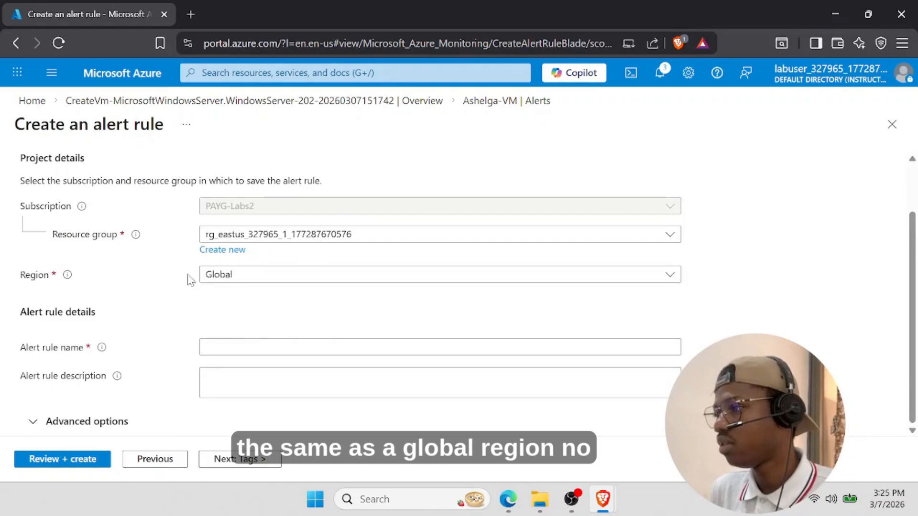
left_click(257, 347)
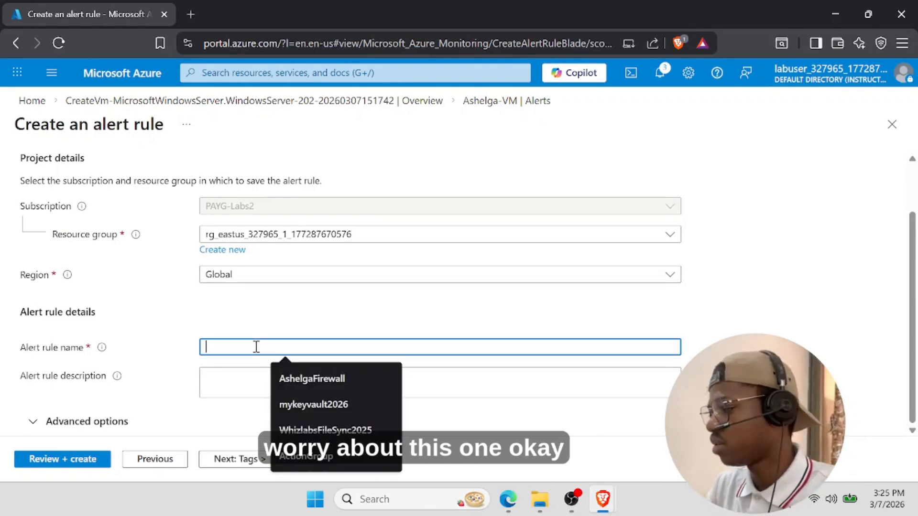
type("UserAler")
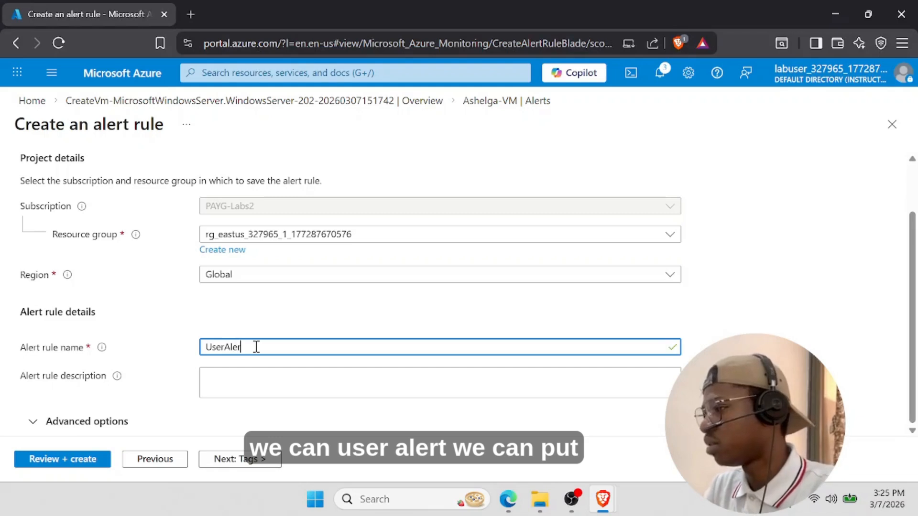
type("t")
double_click(256, 347)
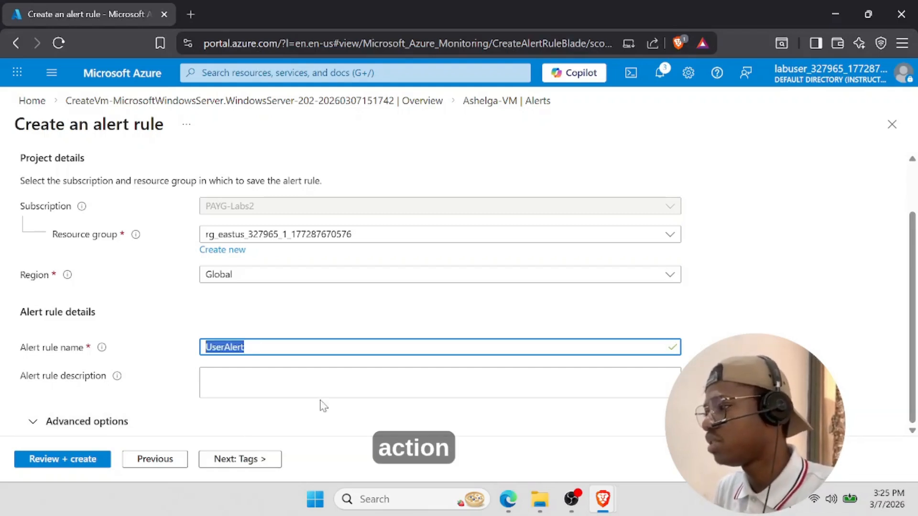
left_click(306, 374)
type("UserAlert")
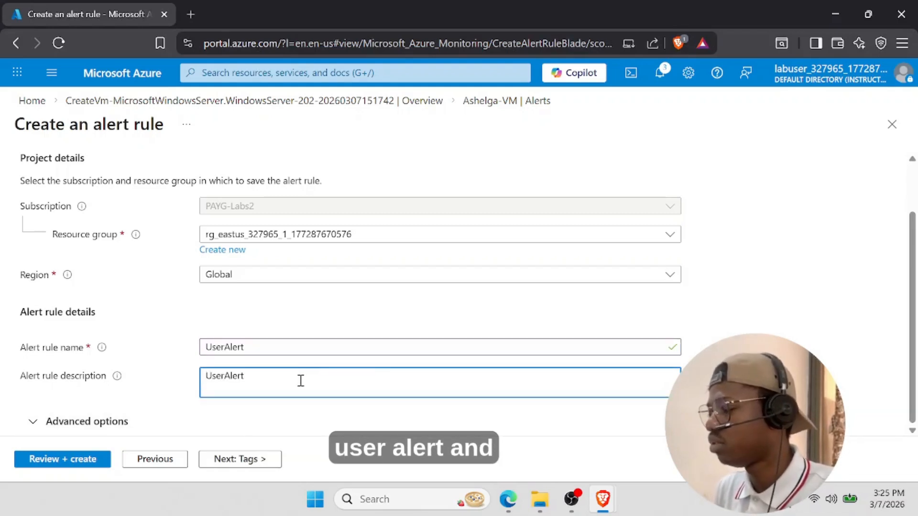
scroll(258, 402, "up", 1)
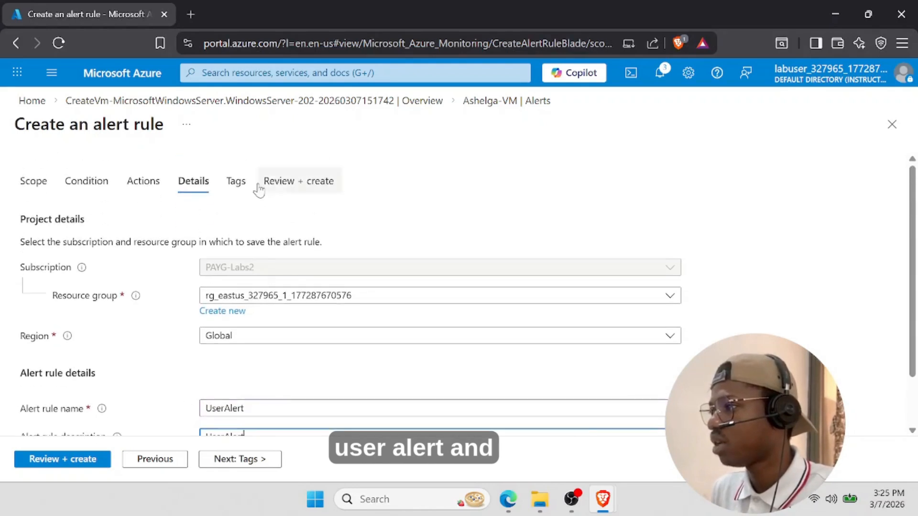
- Review the UserAlert rule summary and create the rule
left_click(87, 460)
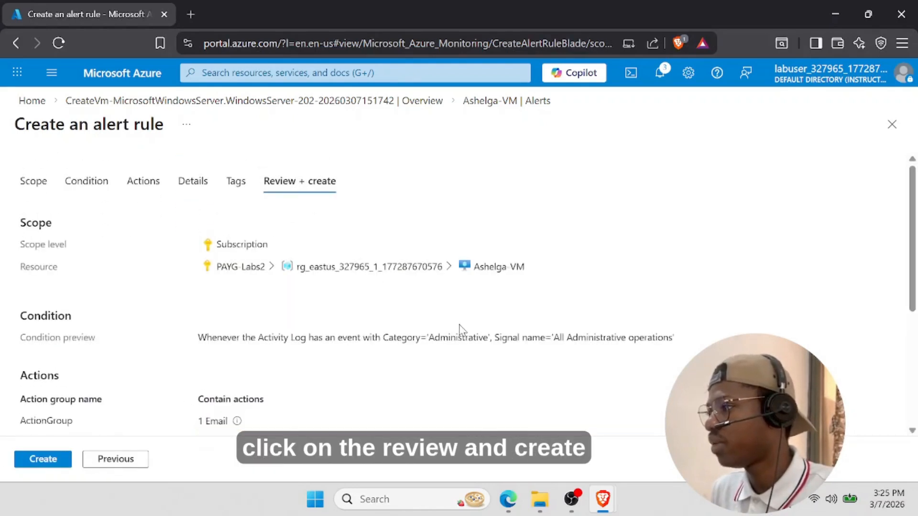
scroll(242, 385, "down", 3)
scroll(268, 310, "down", 2)
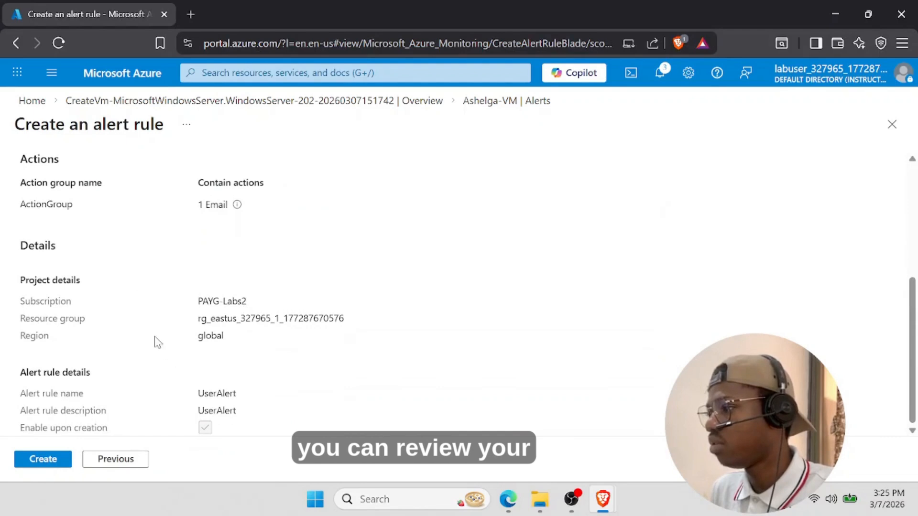
scroll(179, 324, "up", 2)
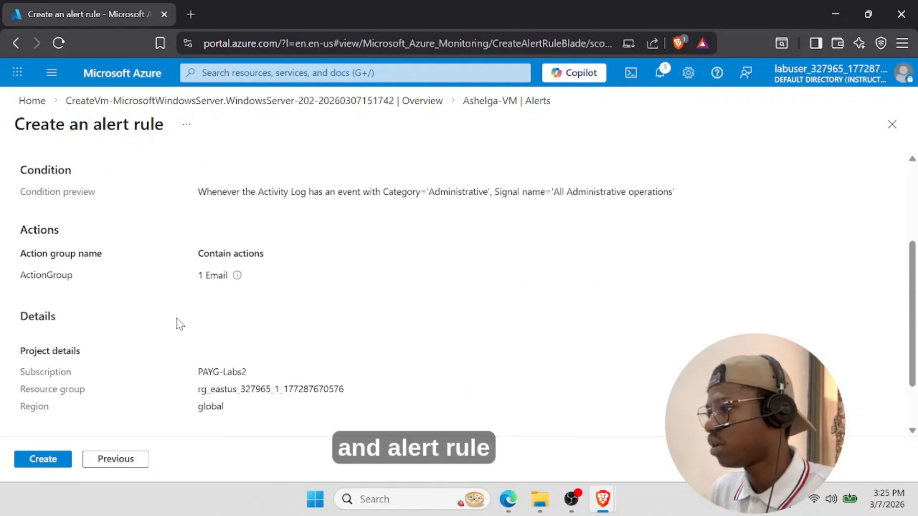
scroll(134, 369, "down", 2)
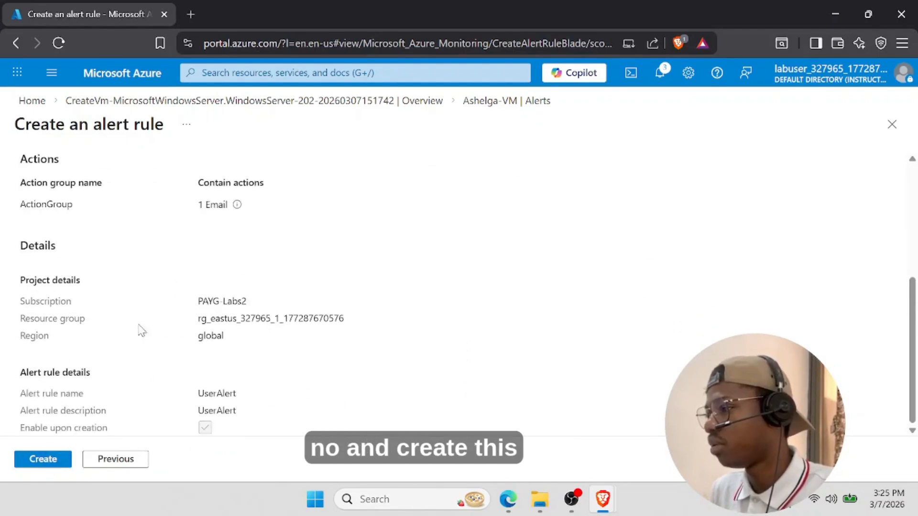
left_click(43, 459)
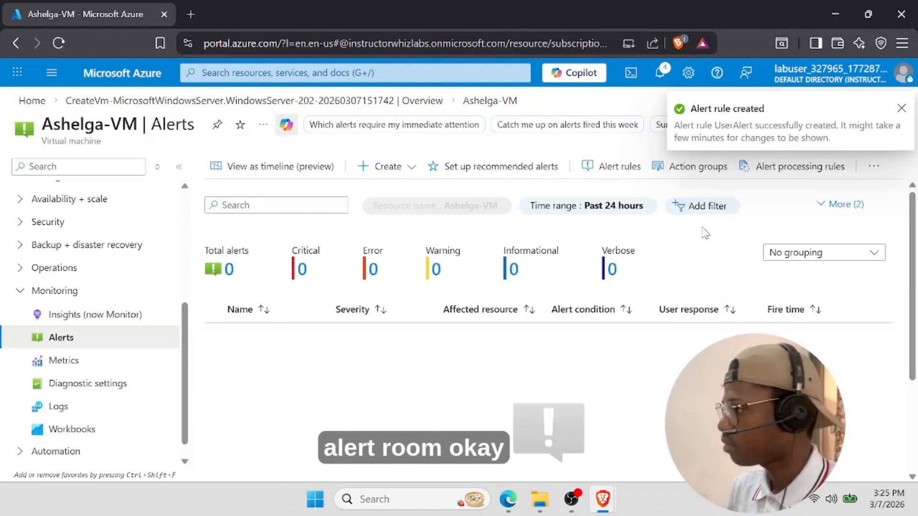
- Dismiss the creation notice and check ActionGroup in the Action groups list
left_click(901, 111)
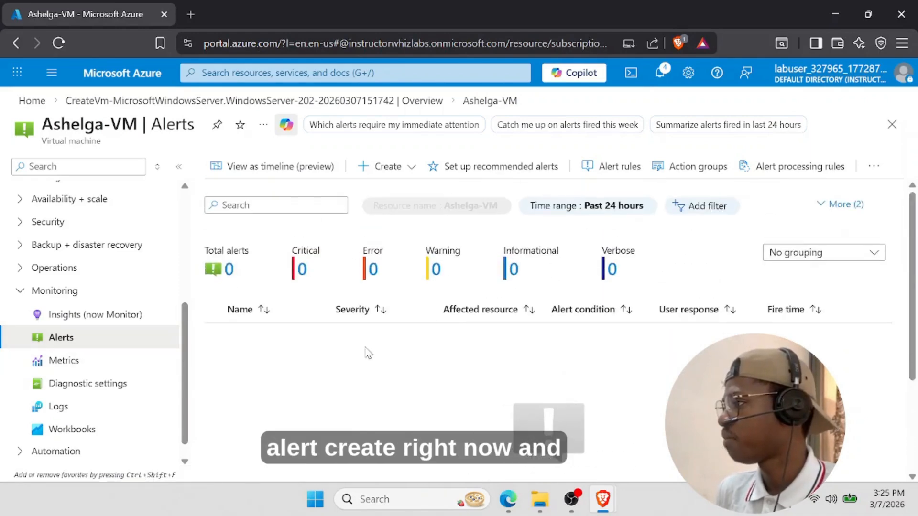
left_click(691, 176)
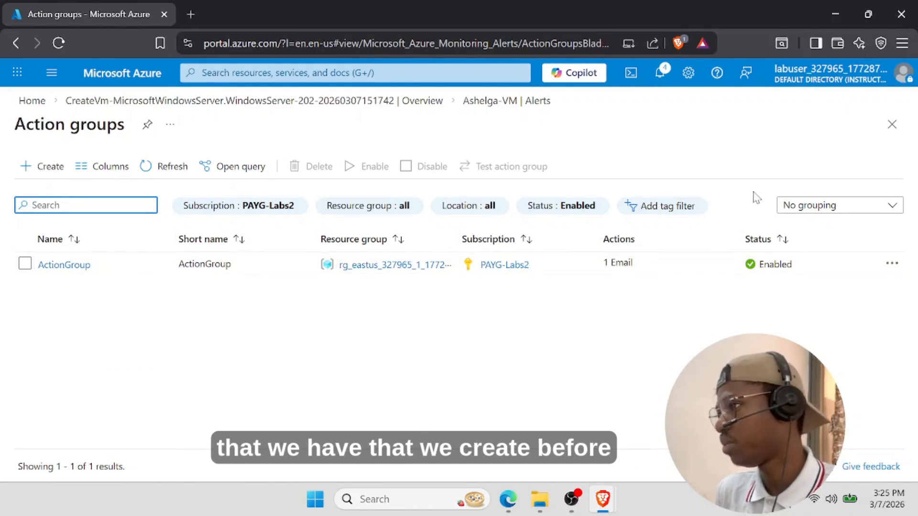
left_click(892, 124)
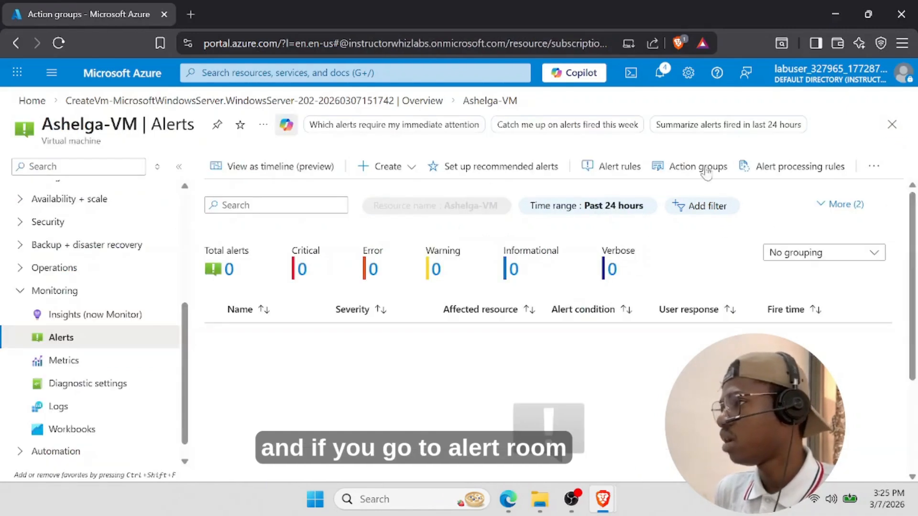
- View the enabled UserAlert rule in the VM's Alert rules list
left_click(581, 173)
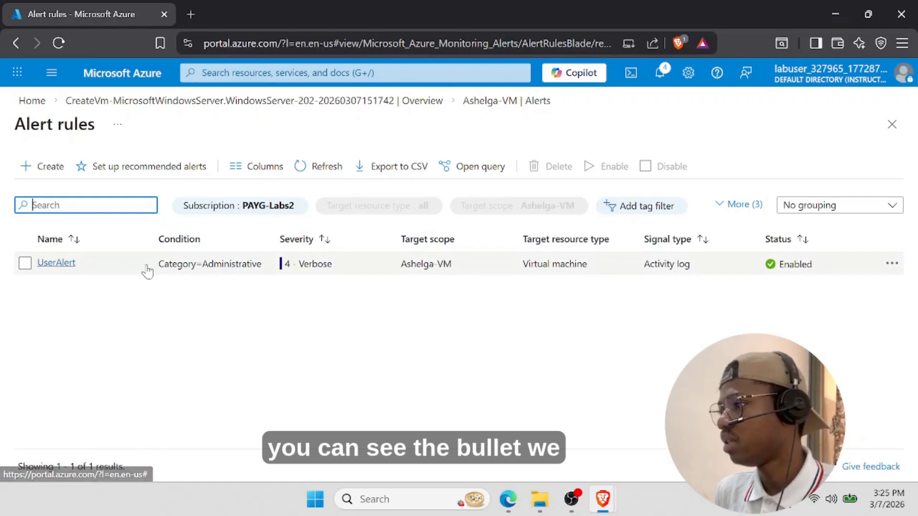
left_click(147, 271)
left_click(893, 124)
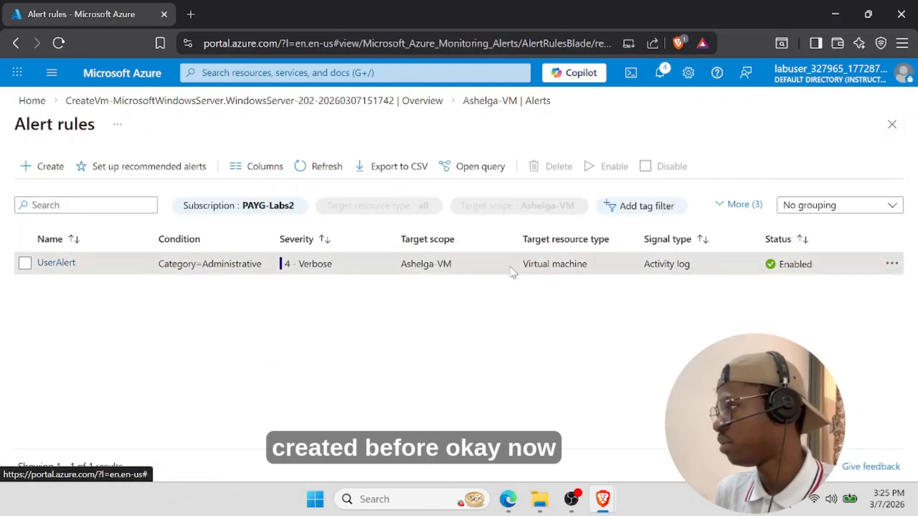
- Find Ashelga-VM under Virtual machines via a 'virtual' search and confirm its restart
left_click(338, 73)
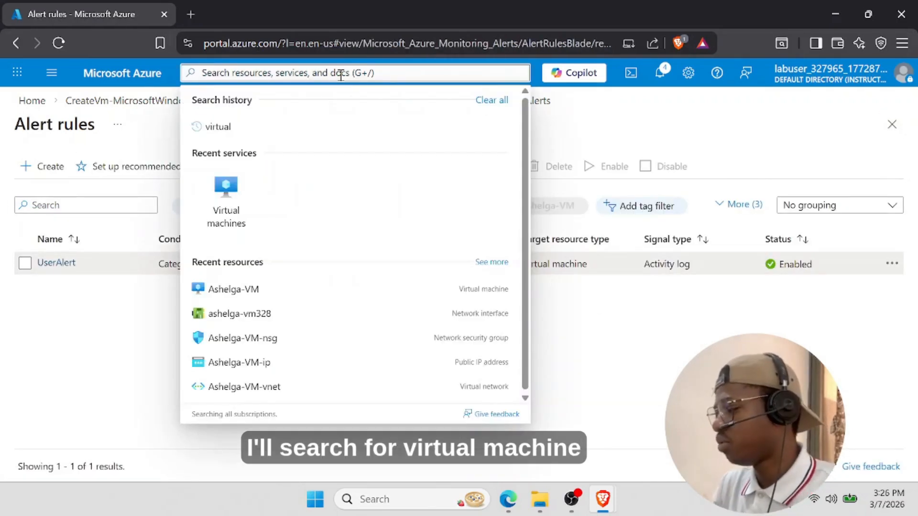
type("virtual")
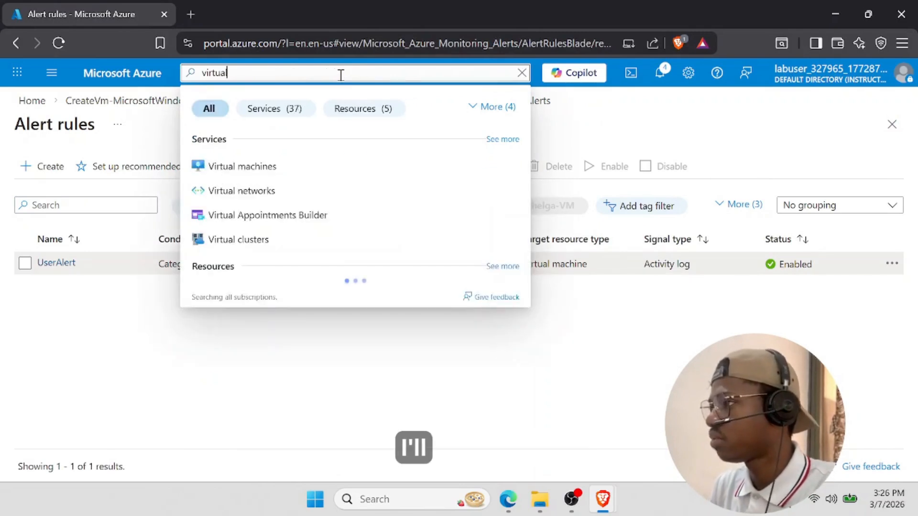
left_click(244, 175)
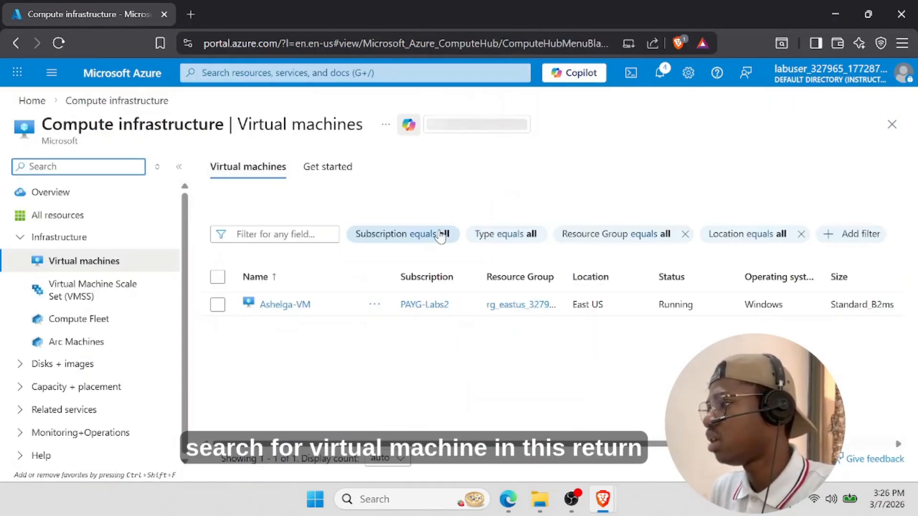
left_click(286, 306)
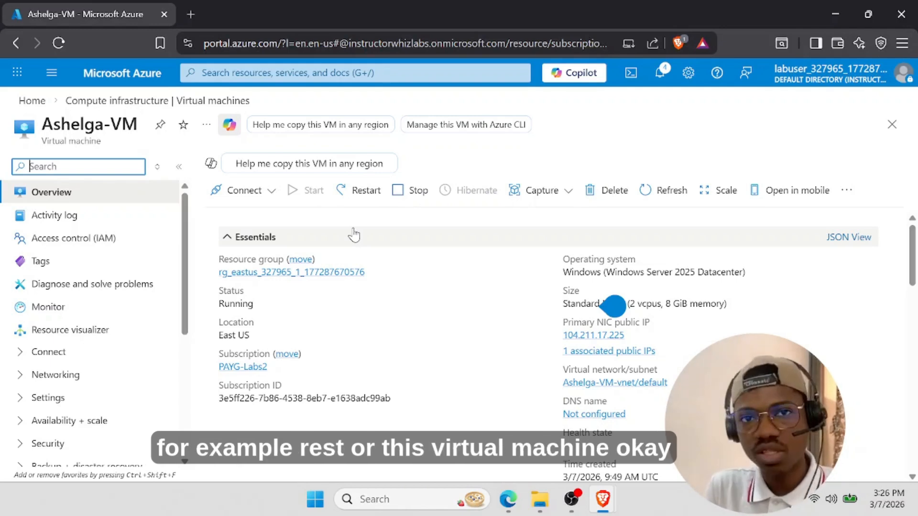
left_click(361, 190)
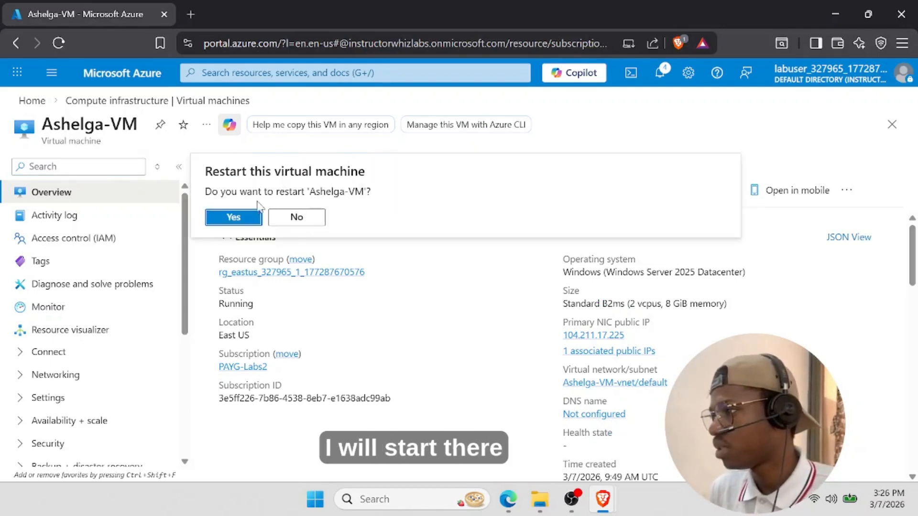
left_click(253, 216)
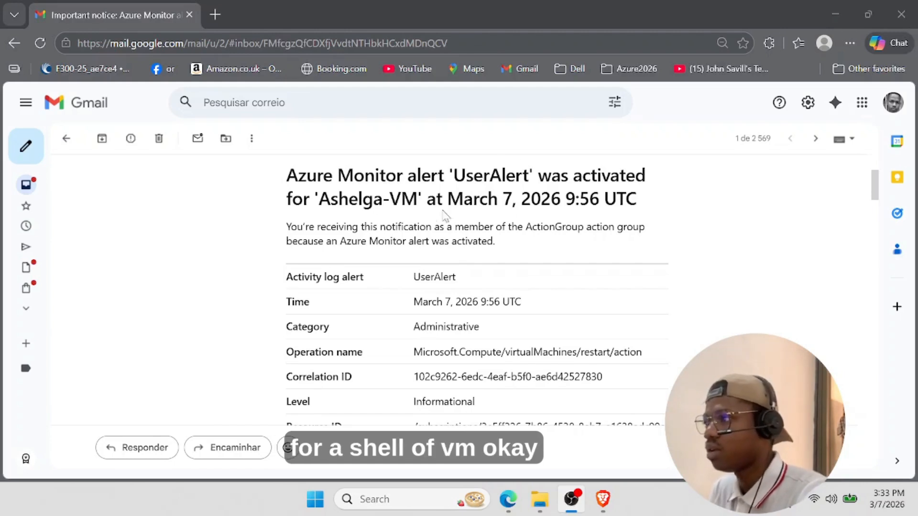
- Read the alert email, highlighting its time, Administrative category and resource ID
left_click_drag(448, 199, 589, 199)
scroll(456, 206, "down", 2)
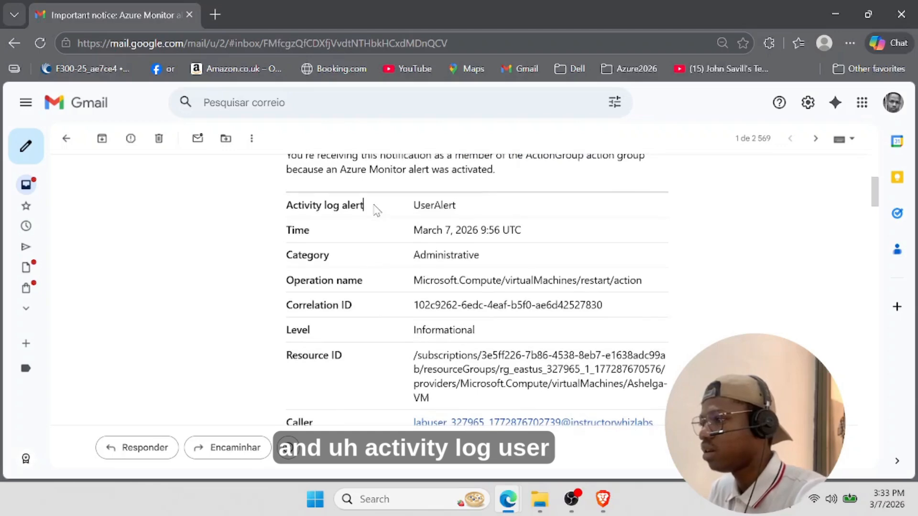
scroll(464, 266, "down", 2)
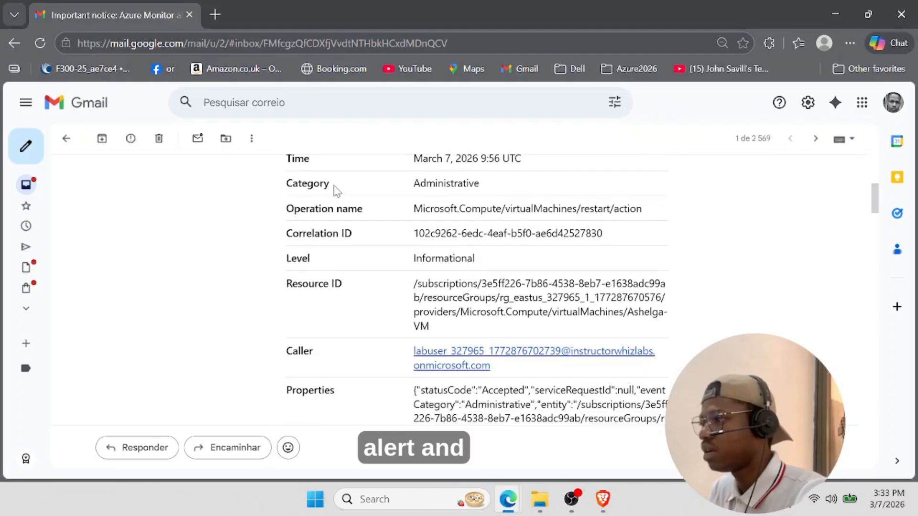
left_click_drag(411, 186, 485, 185)
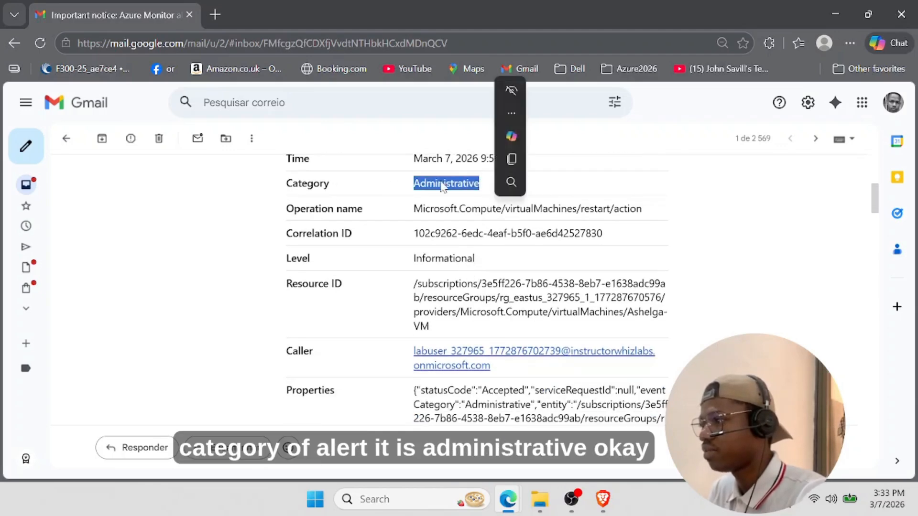
left_click(455, 258)
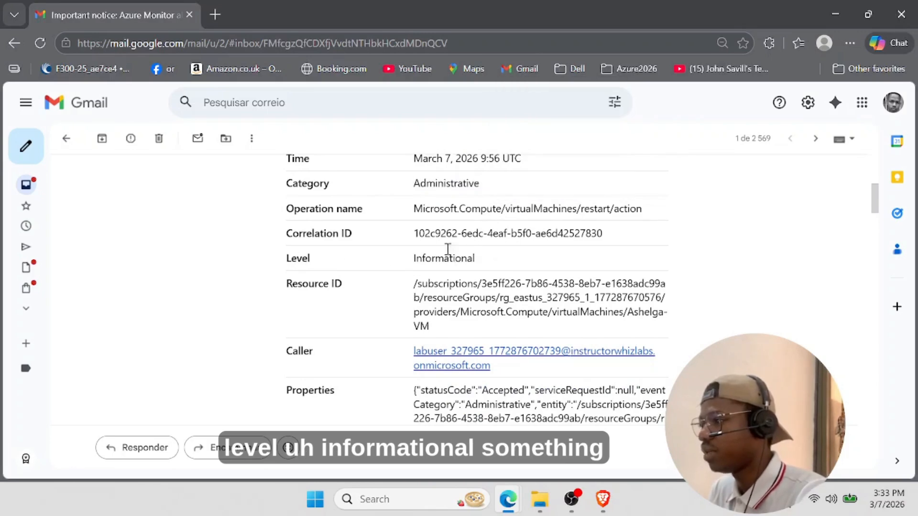
scroll(478, 254, "down", 1)
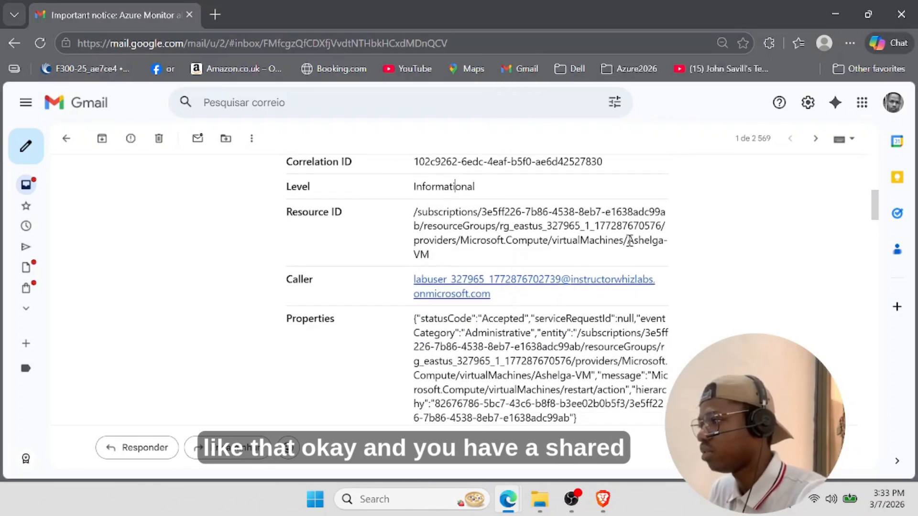
left_click_drag(631, 241, 681, 250)
left_click(486, 258)
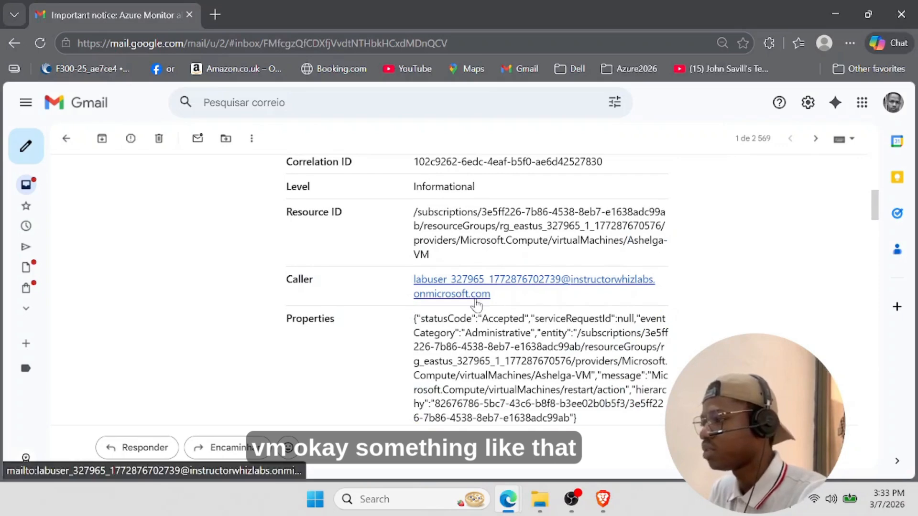
scroll(478, 297, "down", 1)
scroll(431, 265, "up", 5)
scroll(439, 263, "down", 1)
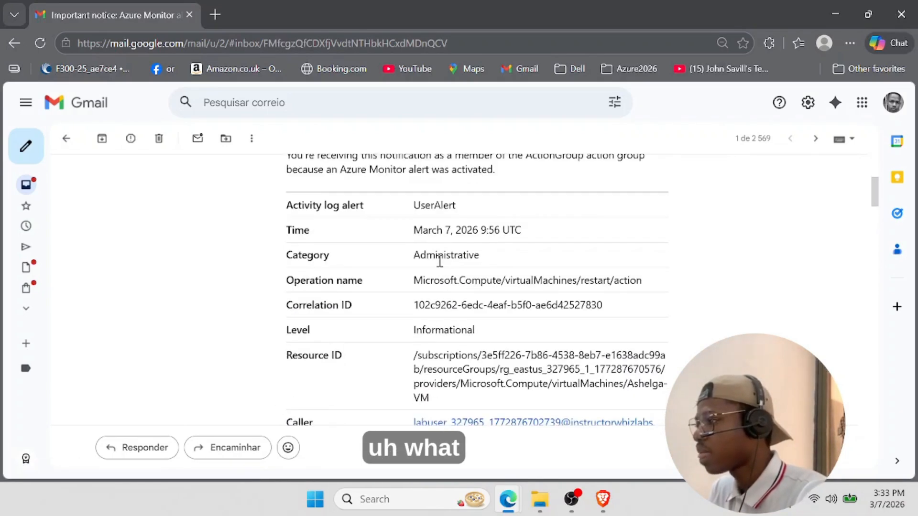
scroll(436, 265, "up", 3)
scroll(344, 267, "down", 1)
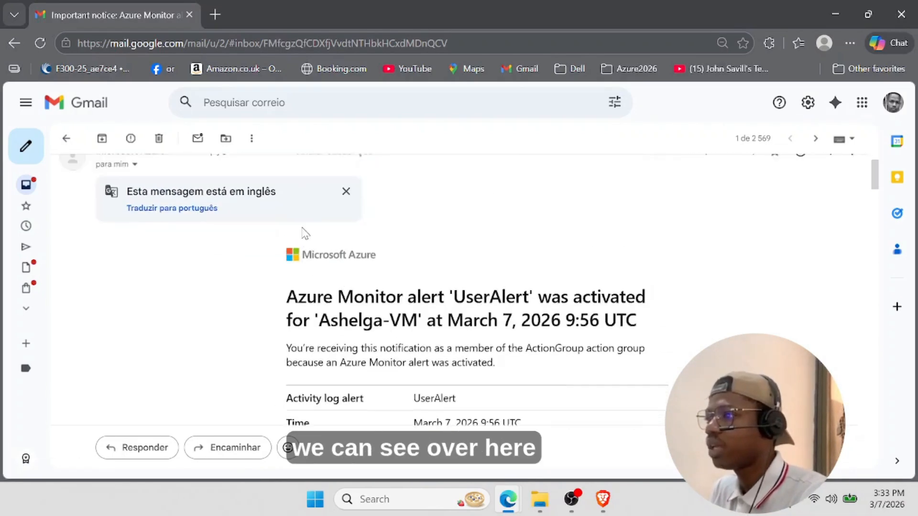
scroll(301, 232, "up", 2)
- Read the latest Azure alert thread in the inbox, then return to Ashelga-VM's Alerts page
left_click(66, 139)
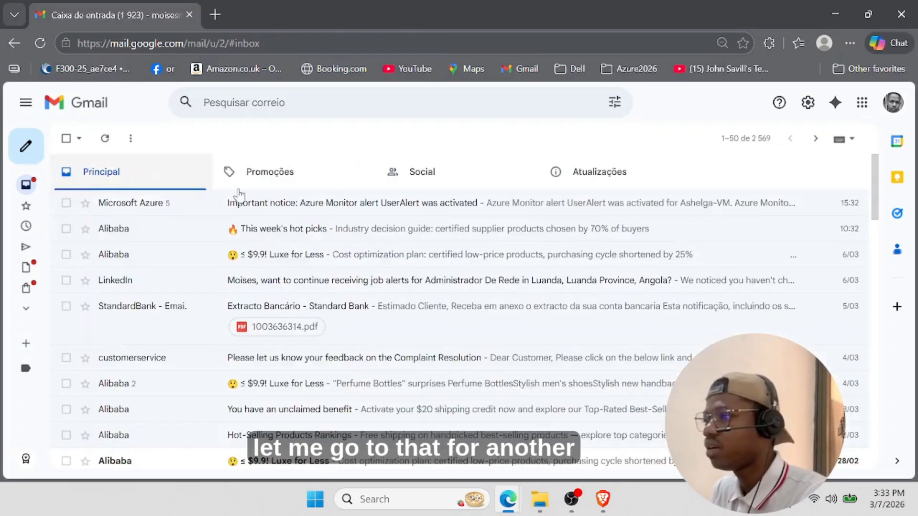
left_click(304, 202)
scroll(378, 268, "down", 1)
scroll(388, 283, "down", 10)
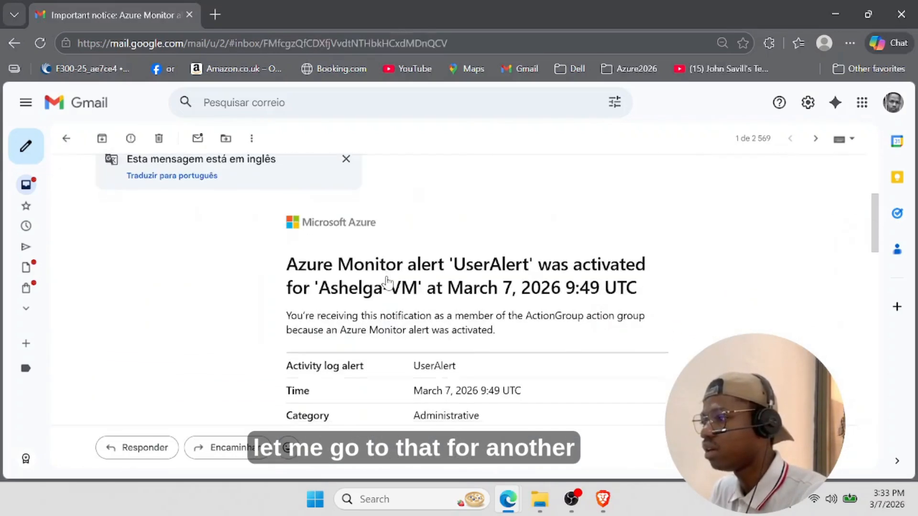
scroll(863, 270, "down", 8)
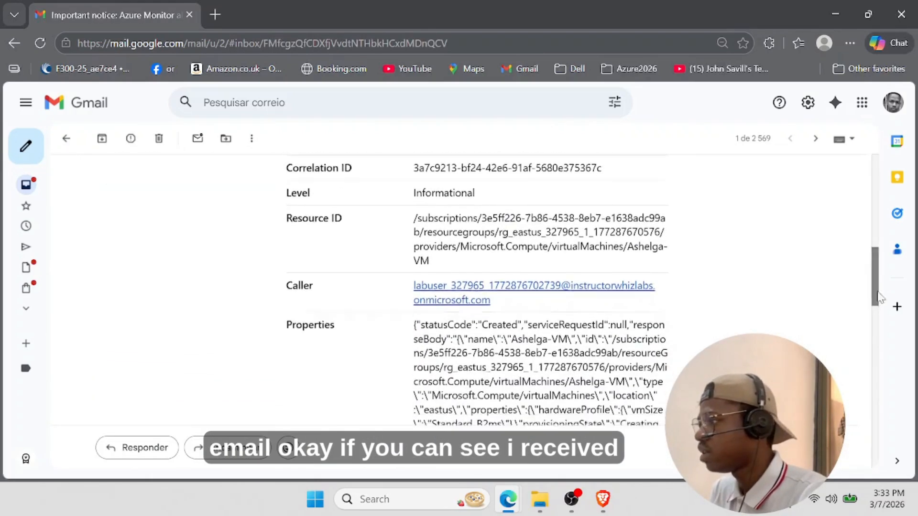
scroll(857, 252, "up", 14)
scroll(857, 252, "up", 10)
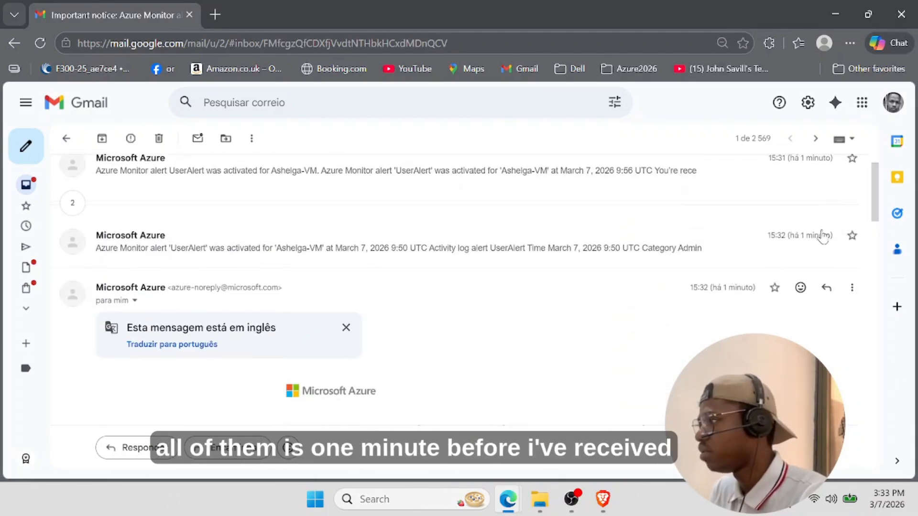
scroll(529, 272, "up", 1)
scroll(319, 308, "down", 10)
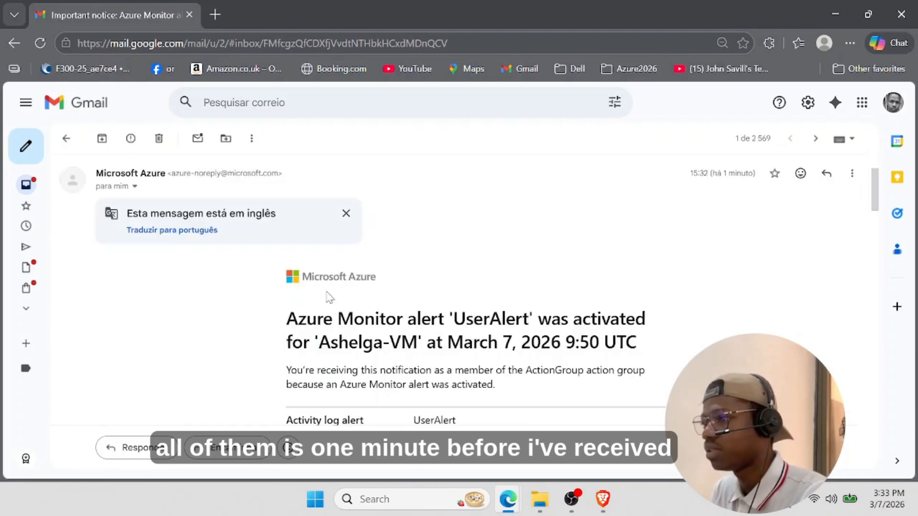
scroll(413, 329, "down", 5)
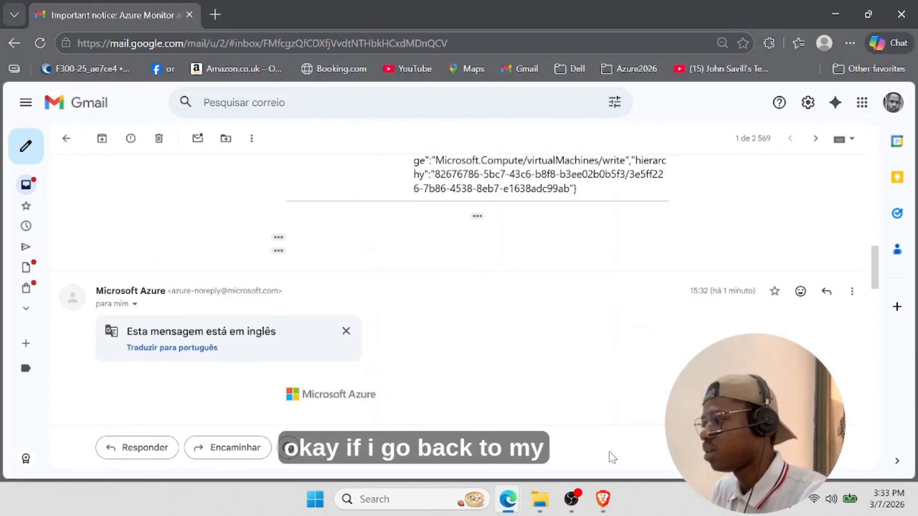
left_click(604, 502)
left_click(688, 425)
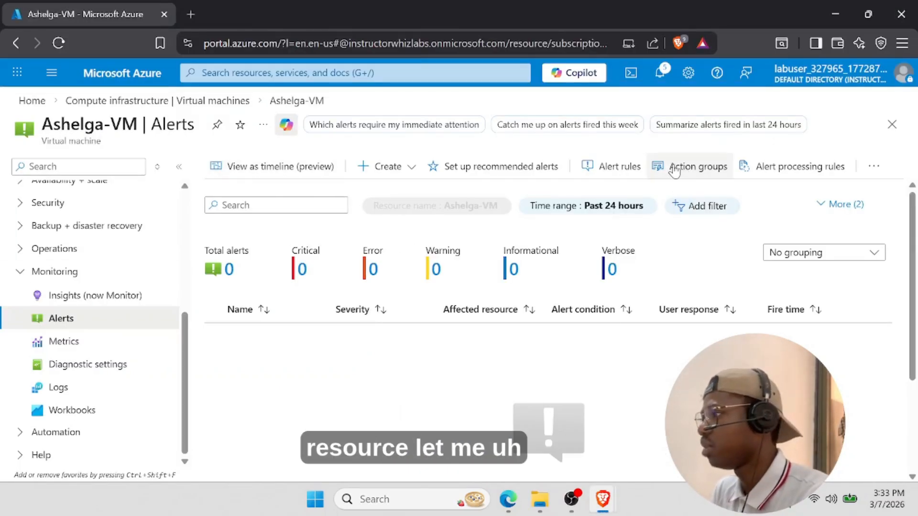
- Set a custom alerts time range with start and end date March 7, 2026
left_click(622, 206)
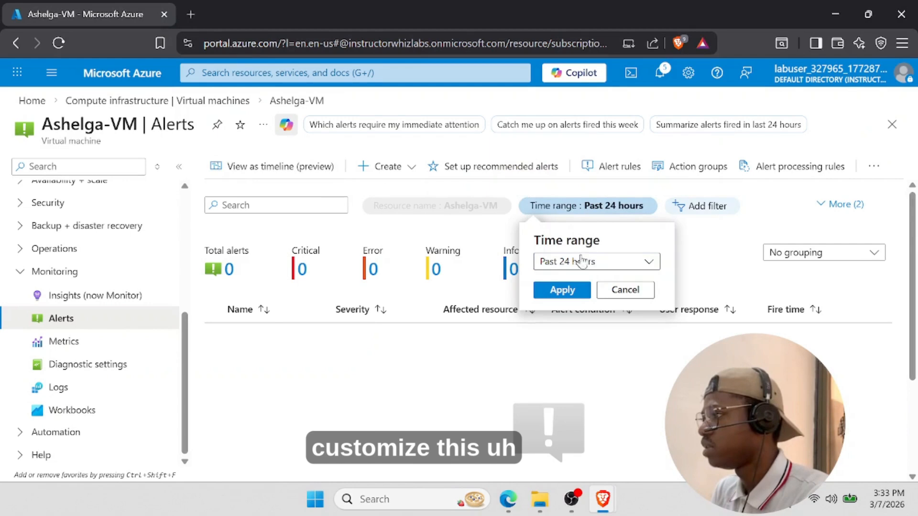
left_click(581, 261)
scroll(580, 438, "down", 1)
left_click(580, 440)
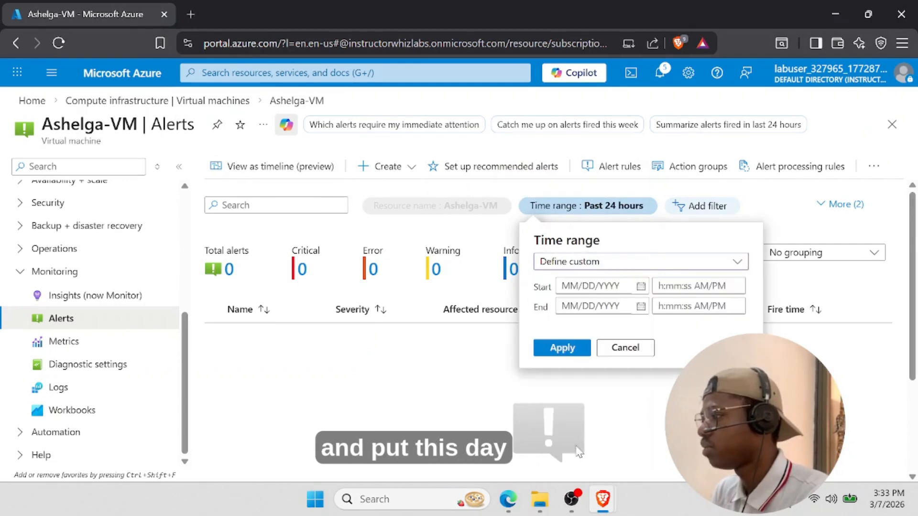
left_click(641, 286)
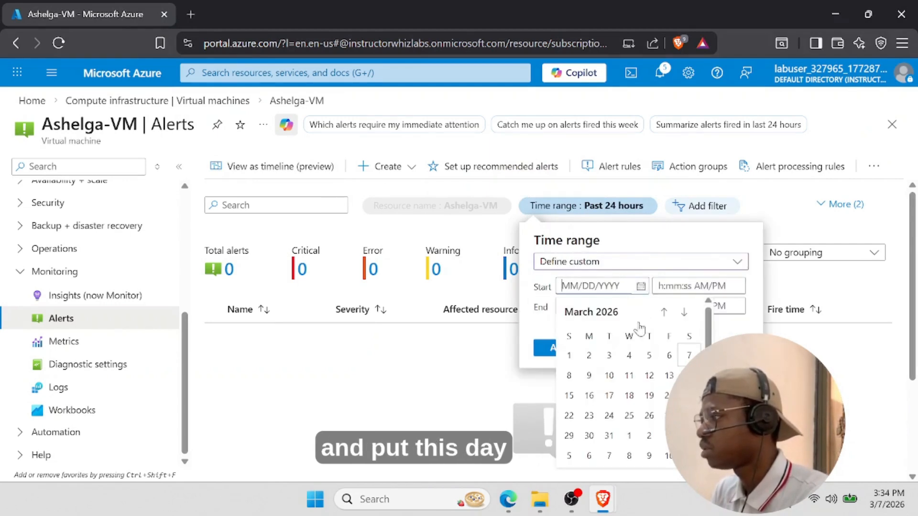
left_click(689, 355)
left_click(640, 306)
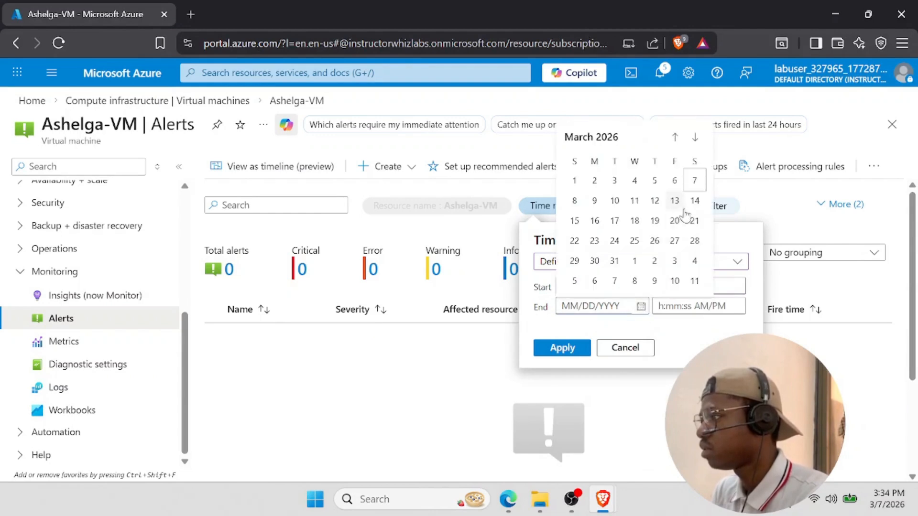
left_click(694, 180)
- Set the end time to 2:00 PM, apply the range, and reveal the extra filters
left_click(671, 307)
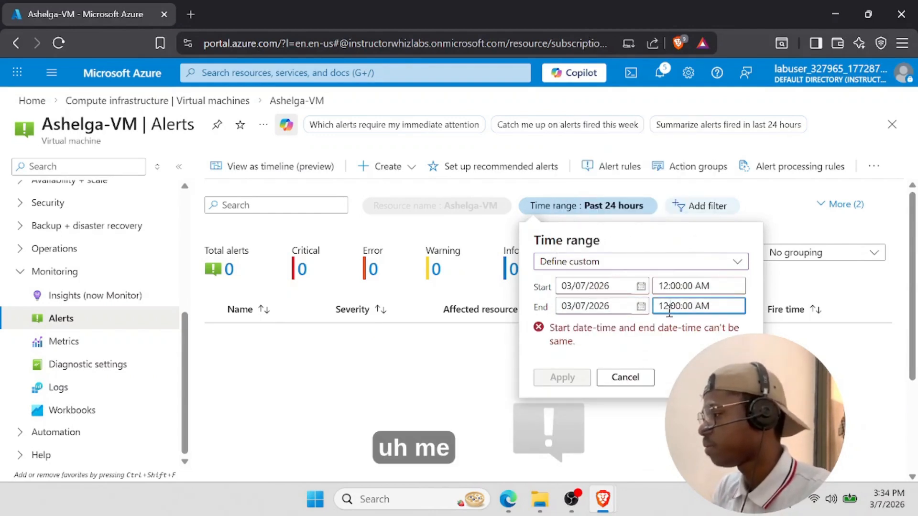
key("BackSpace")
key("BackSpace")
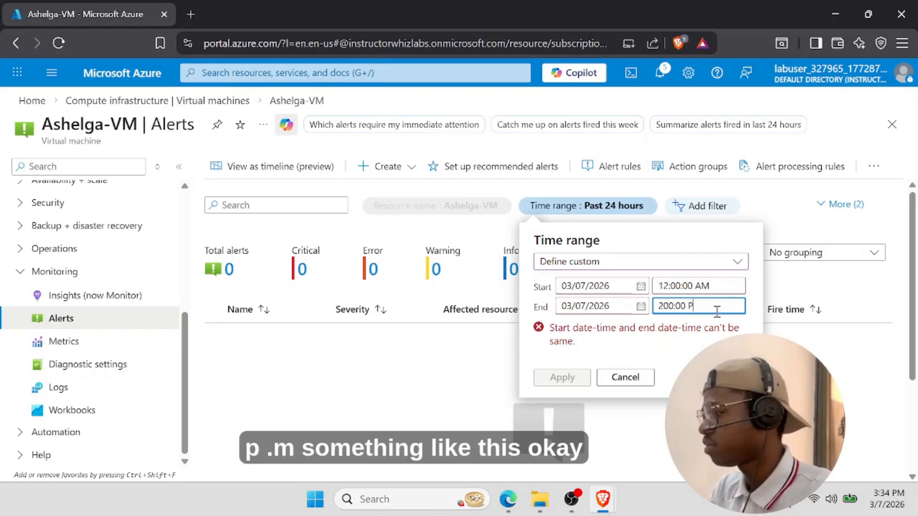
left_click(624, 359)
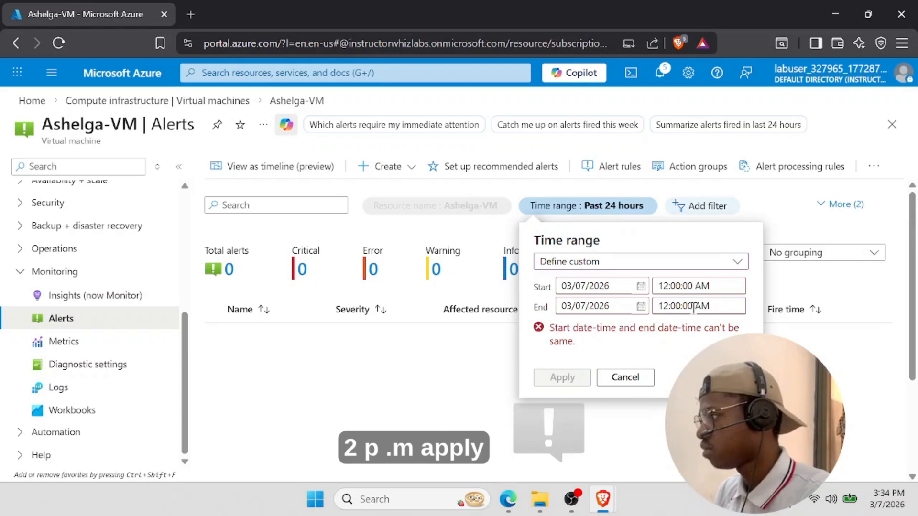
left_click(711, 303)
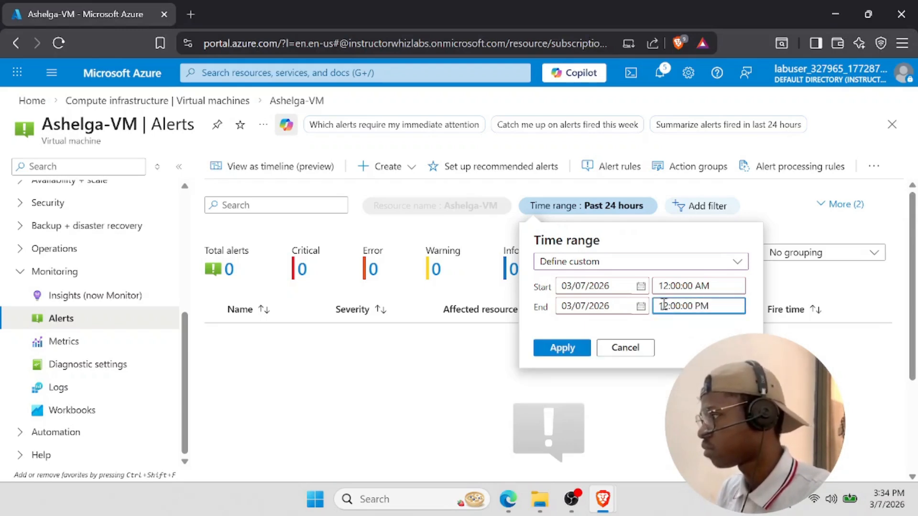
key("BackSpace")
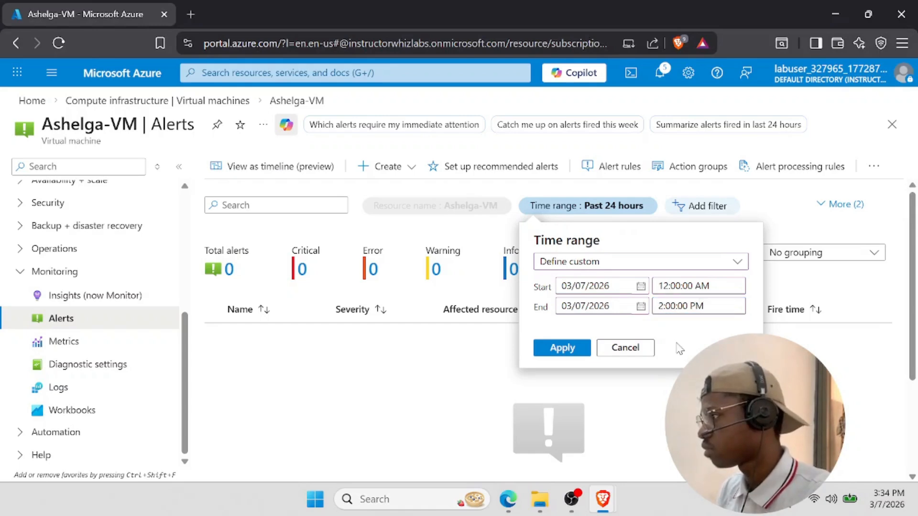
left_click(552, 349)
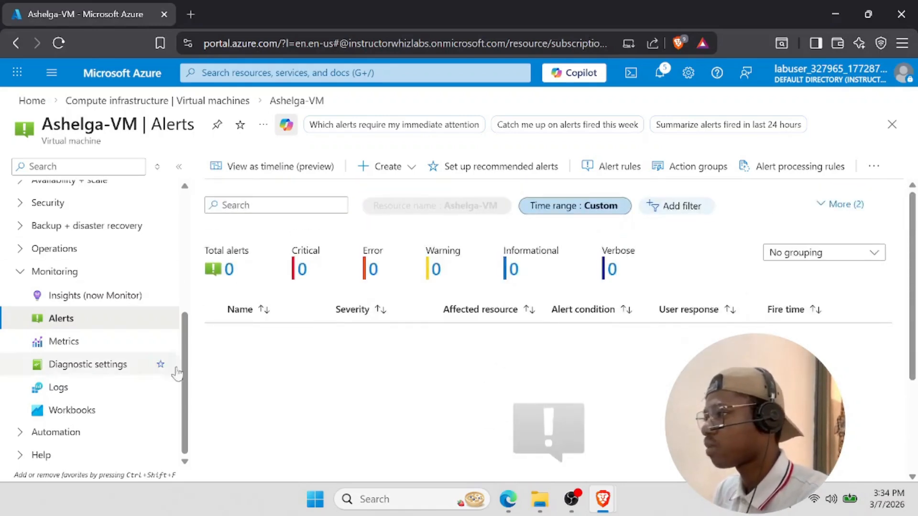
left_click(841, 205)
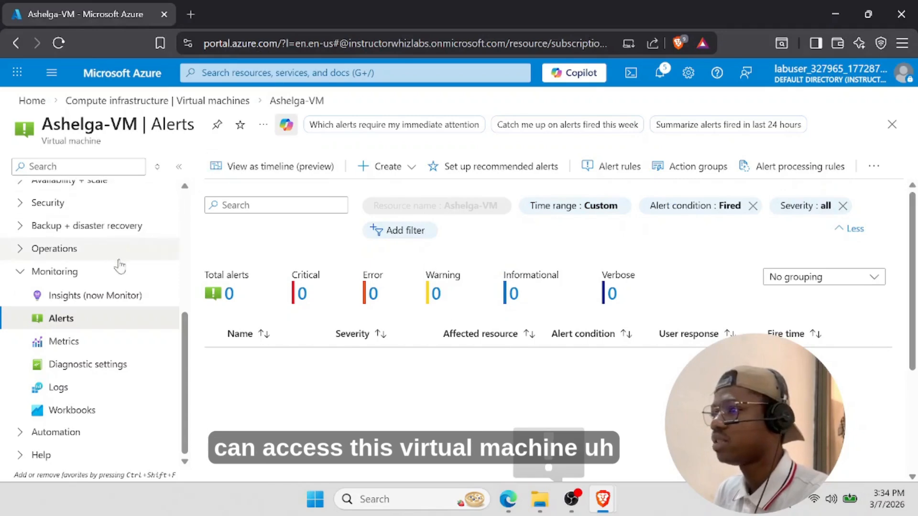
scroll(120, 267, "up", 5)
- Copy the VM's public IP 104.211.17.225 and launch Remote Desktop Connection via 'rdp'
left_click(86, 196)
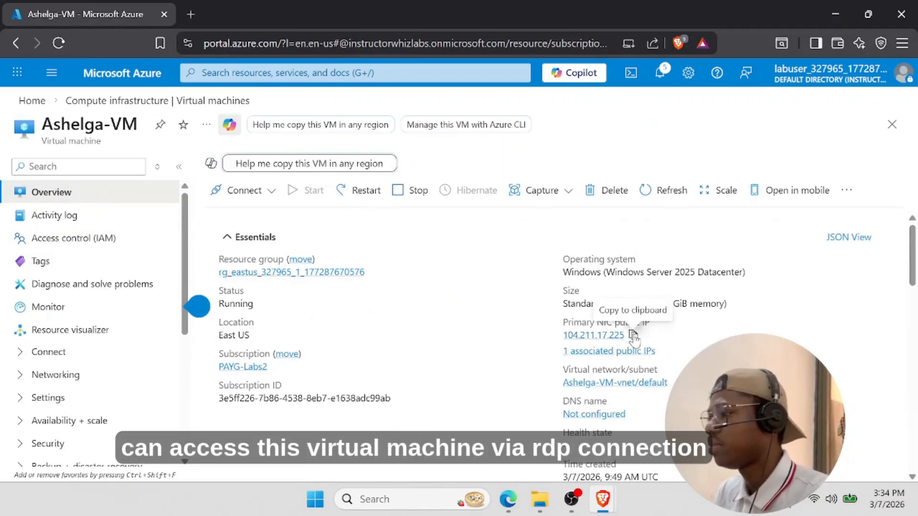
left_click(633, 336)
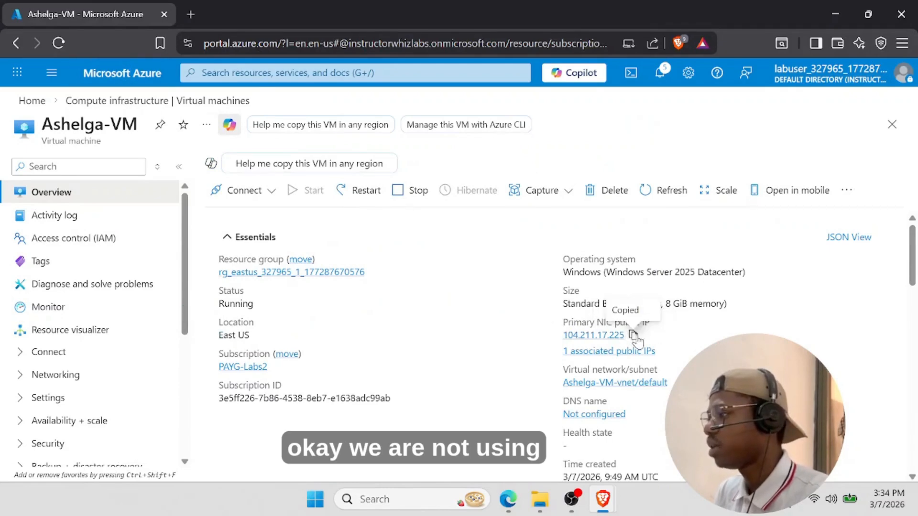
key("super")
type("dn")
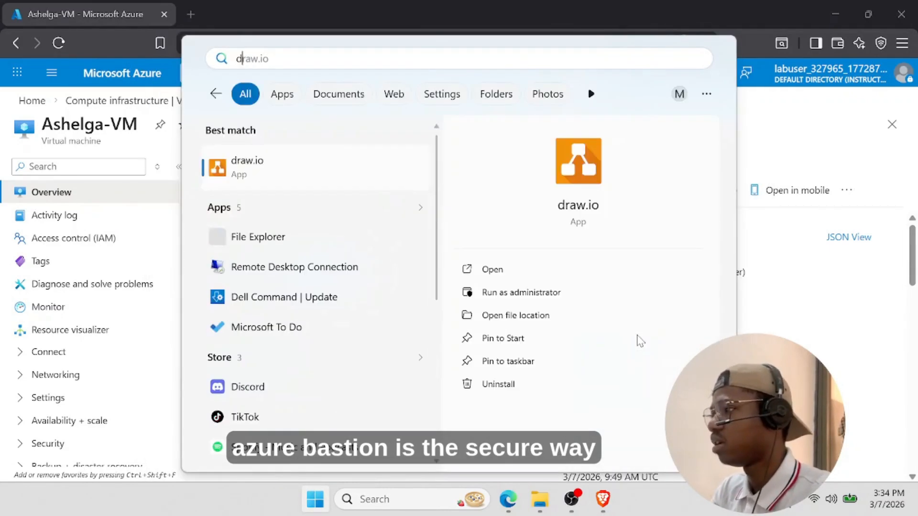
key("BackSpace")
key("BackSpace")
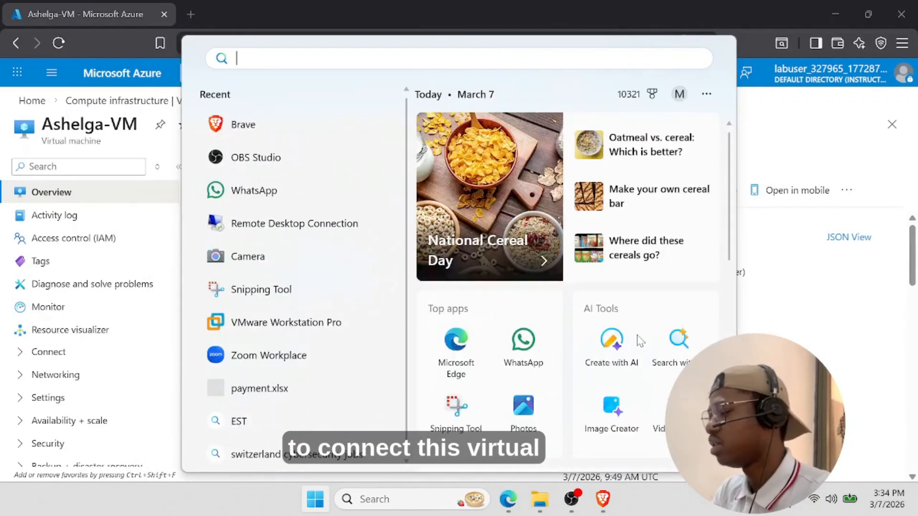
type("rdp")
key("Return")
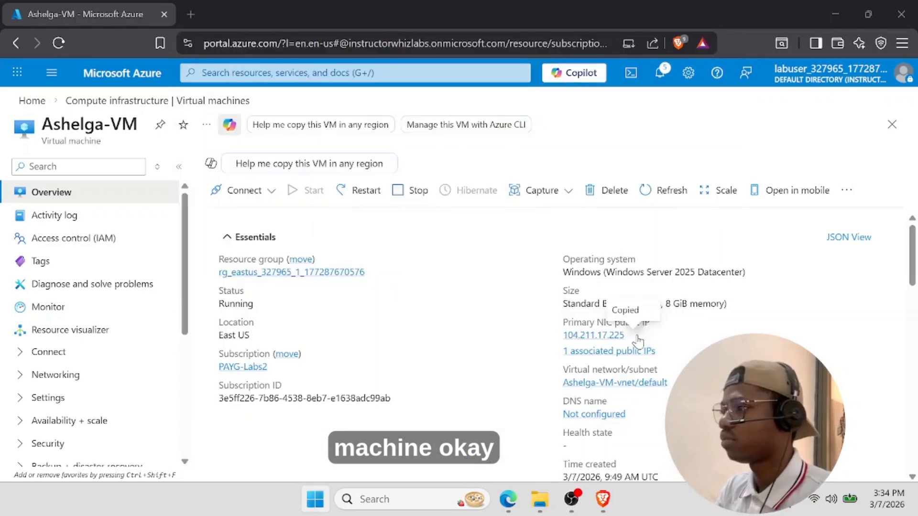
- Connect to the pasted IP and choose to sign in with a different account
key("ctrl+v")
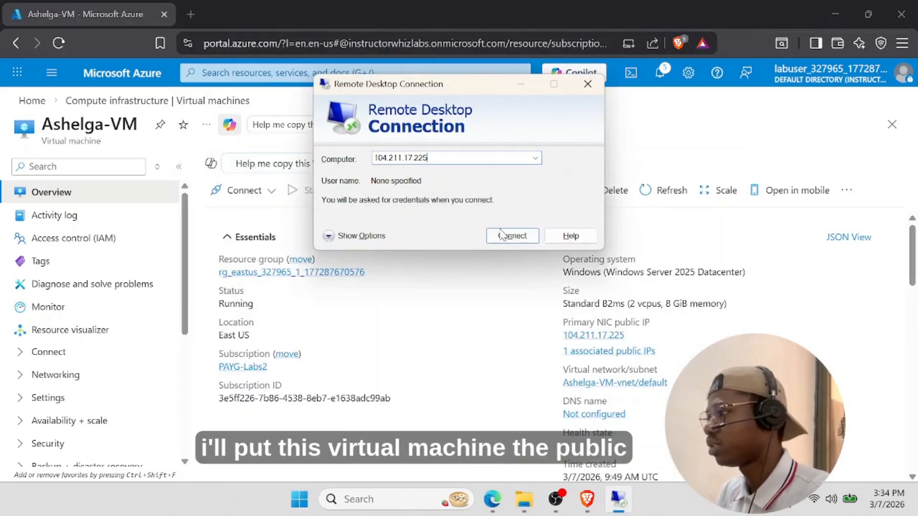
left_click(513, 239)
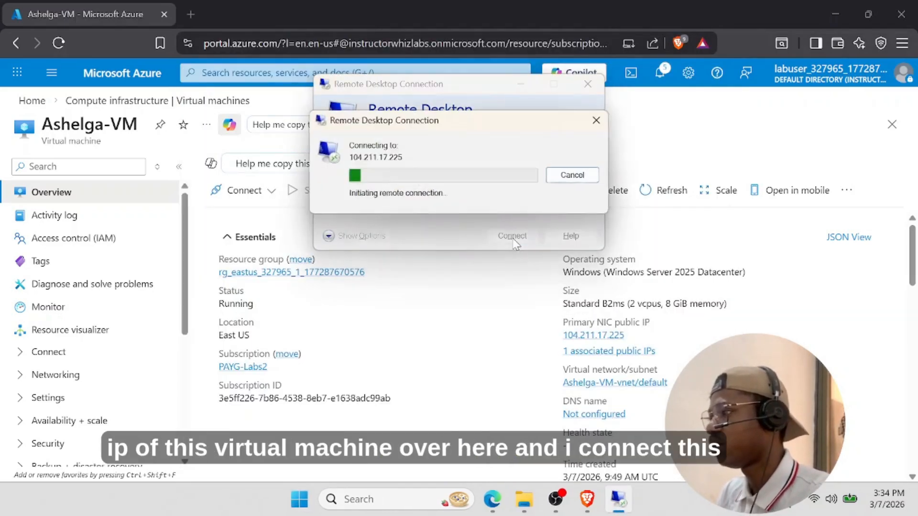
left_click(355, 249)
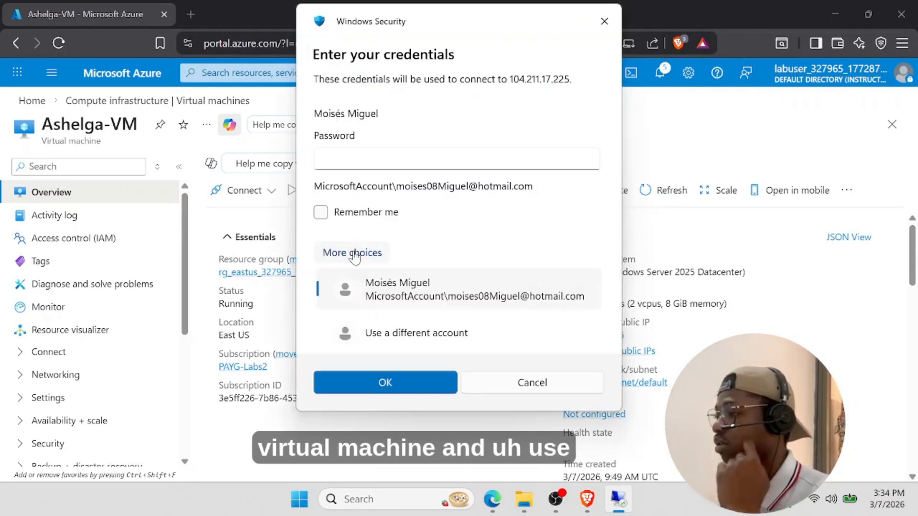
left_click(378, 330)
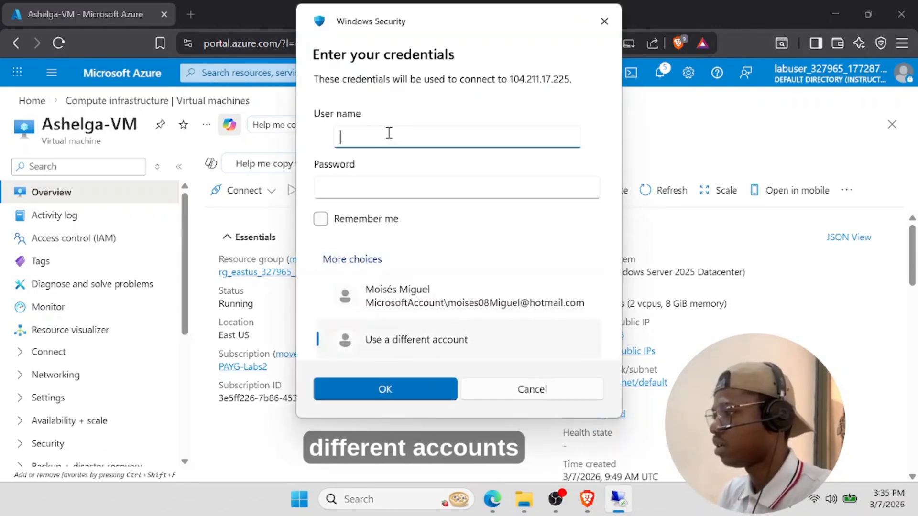
type("moise")
key("BackSpace")
key("BackSpace")
key("BackSpace")
key("BackSpace")
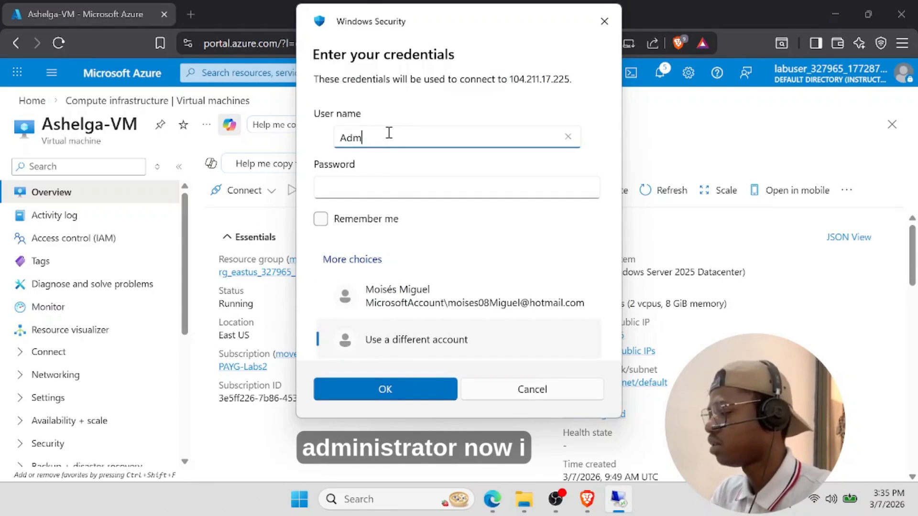
type("Admin")
key("Escape")
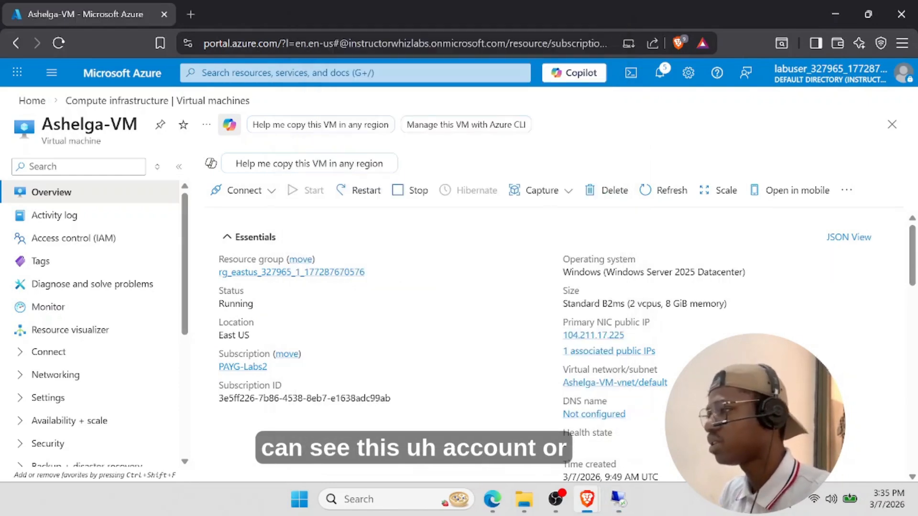
- Open the VM's Connect page from the Connect menu
left_click(244, 191)
left_click(225, 213)
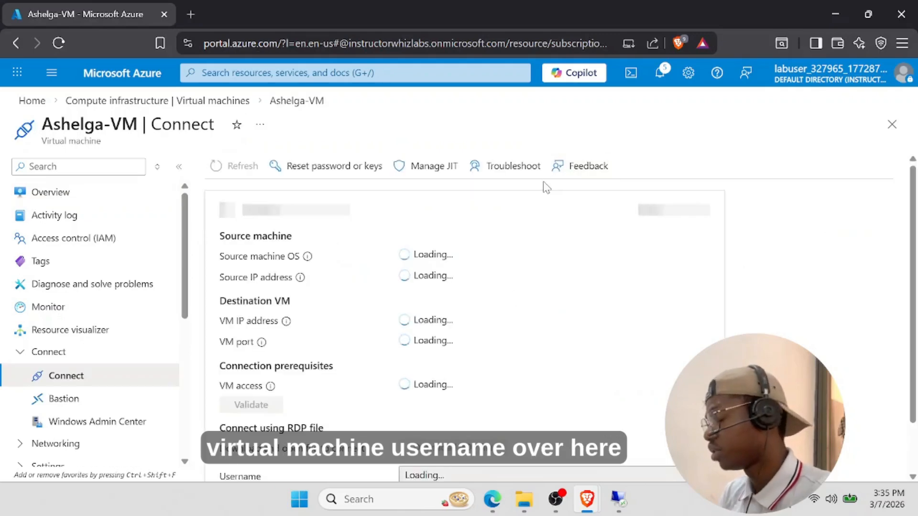
scroll(459, 334, "down", 2)
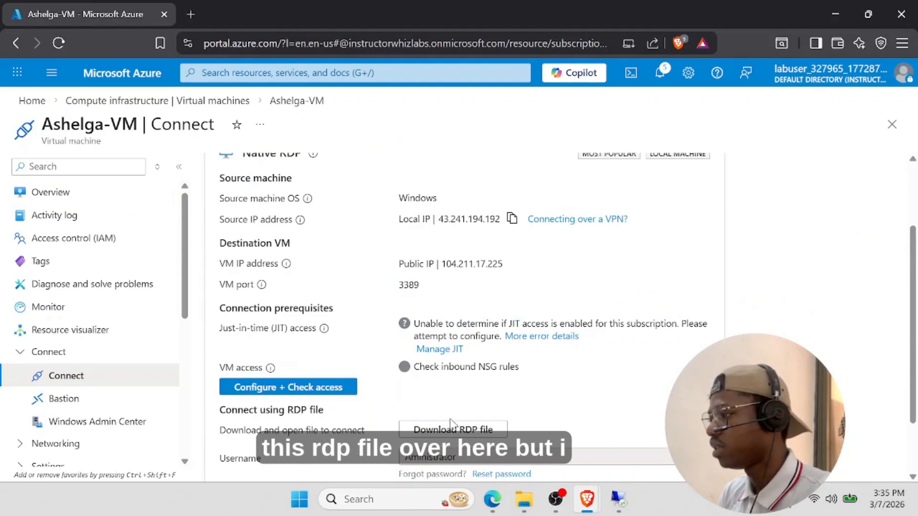
scroll(352, 368, "down", 2)
- Sign in as Administrator with the account password and accept the certificate permanently
left_click(619, 499)
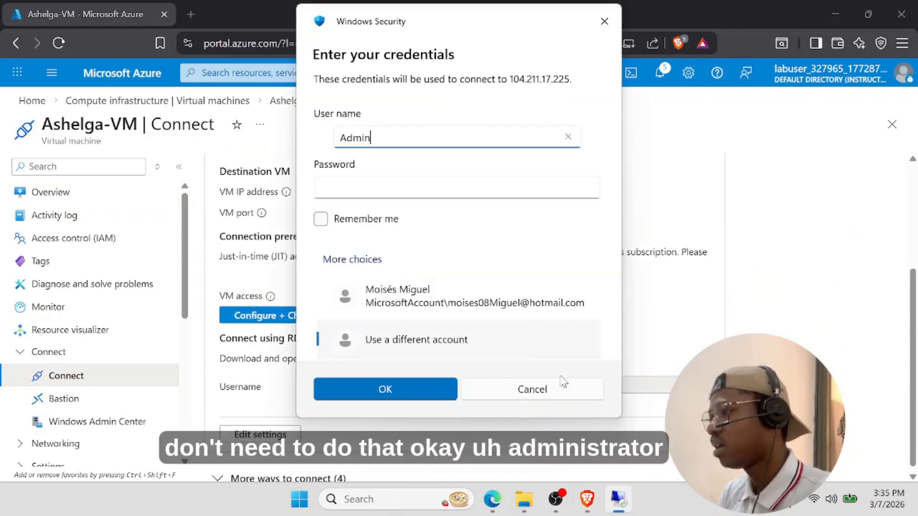
key("BackSpace")
key("BackSpace")
key("BackSpace")
key("BackSpace")
type("ministrator")
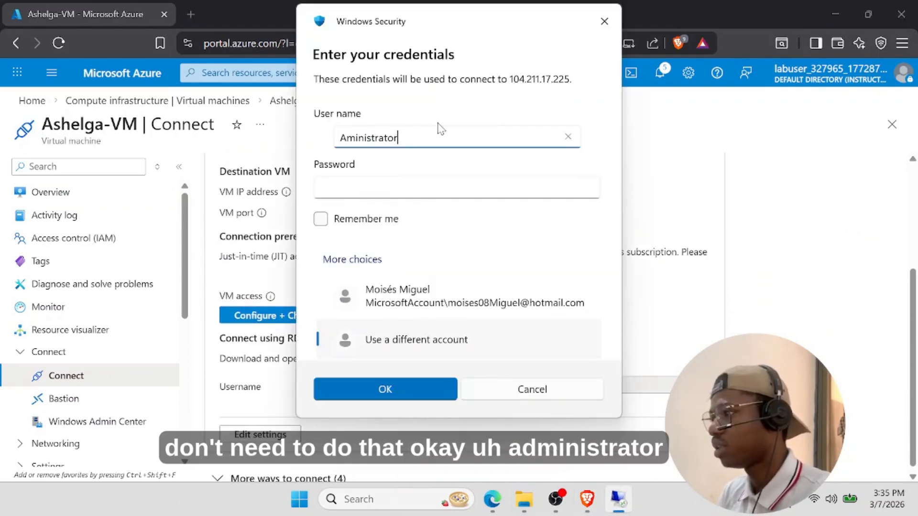
left_click(381, 190)
key("Caps_Lock")
type("•")
key("Caps_Lock")
type("•••")
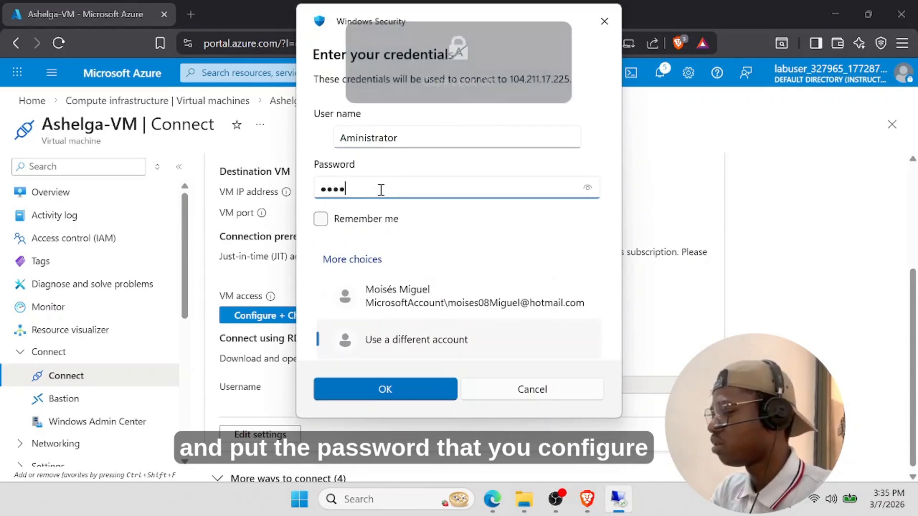
type("••••")
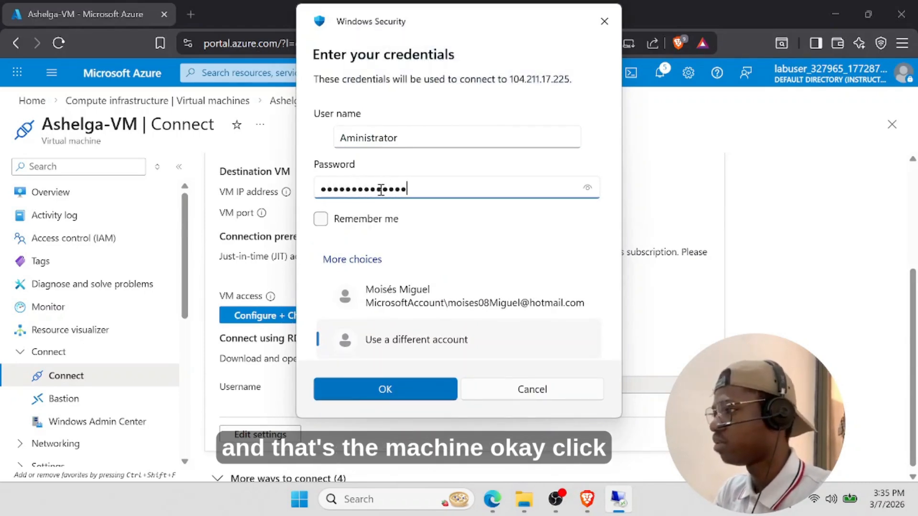
left_click(399, 383)
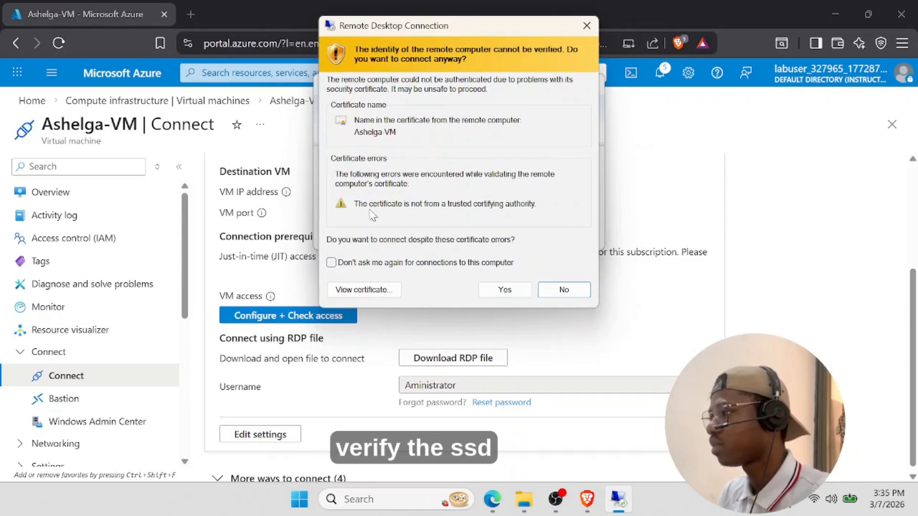
left_click(355, 264)
left_click(505, 289)
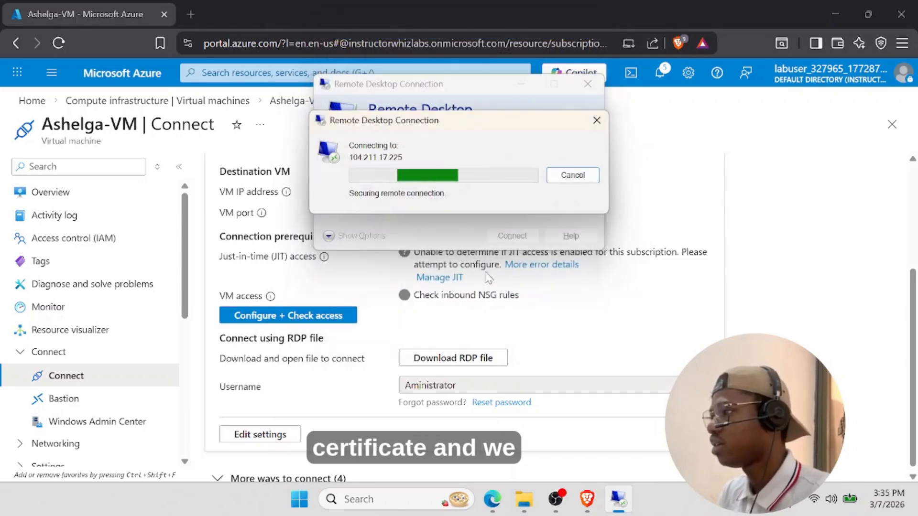